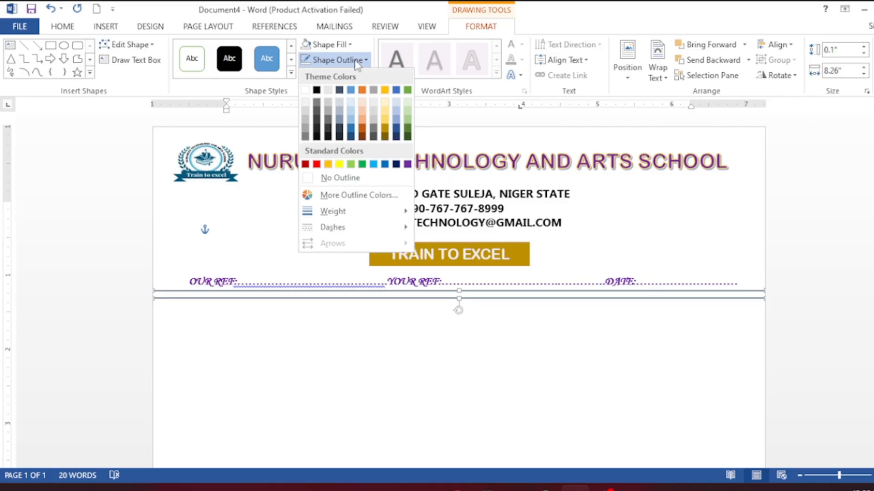
- Set the double divider line's outline weight to 1½ pt
mouse_move(330, 217)
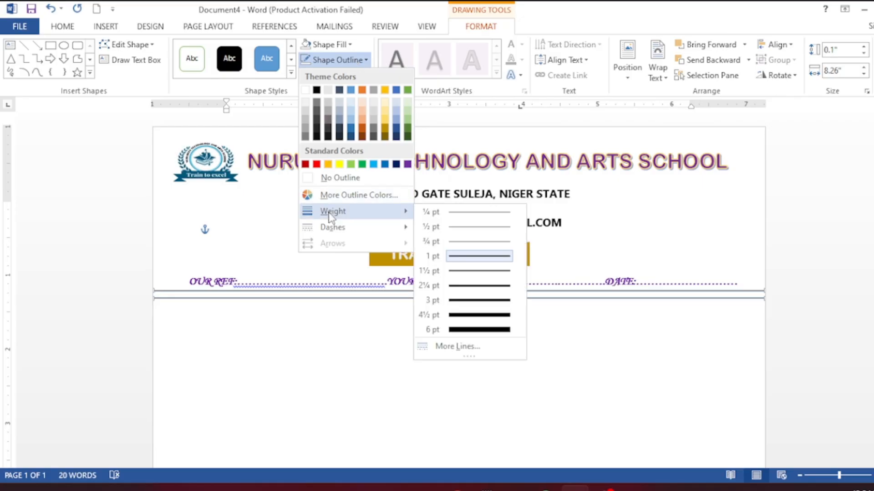
left_click(457, 272)
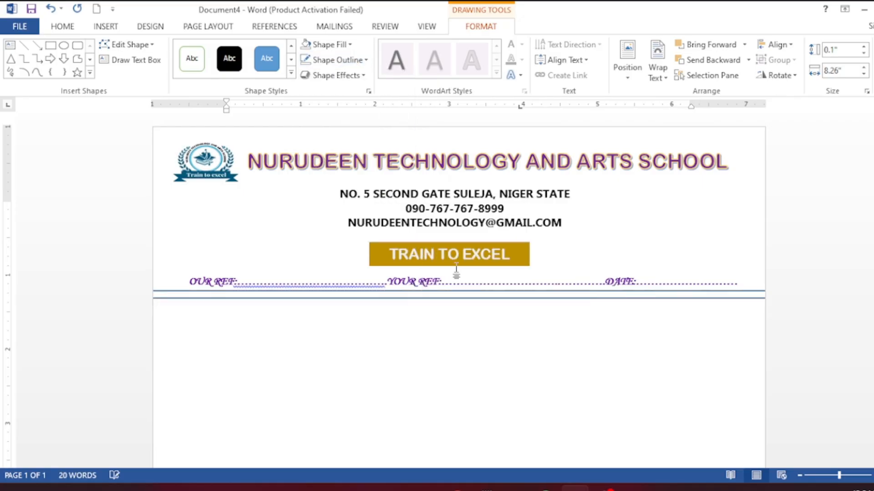
left_click(364, 59)
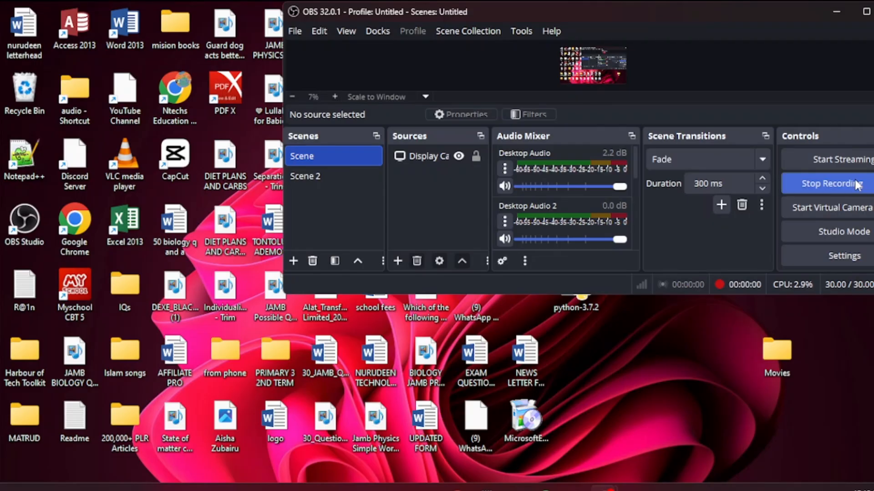
- Minimise the OBS Studio window to reveal the desktop shortcuts
left_click(838, 13)
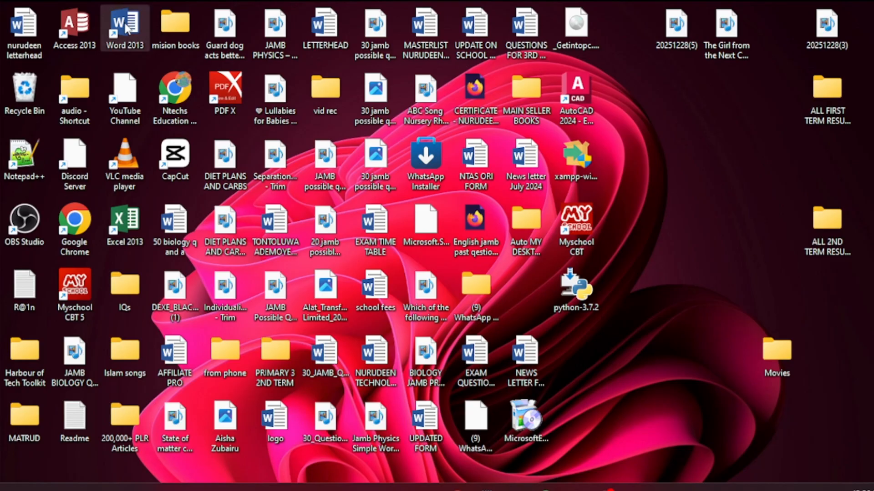
- Launch Word 2013 with a new blank document maximised, back in the page body
double_click(126, 26)
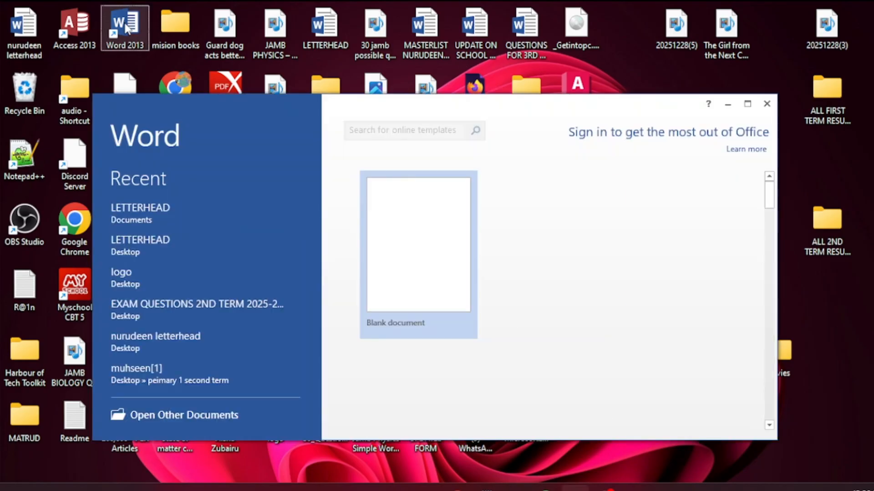
left_click(419, 253)
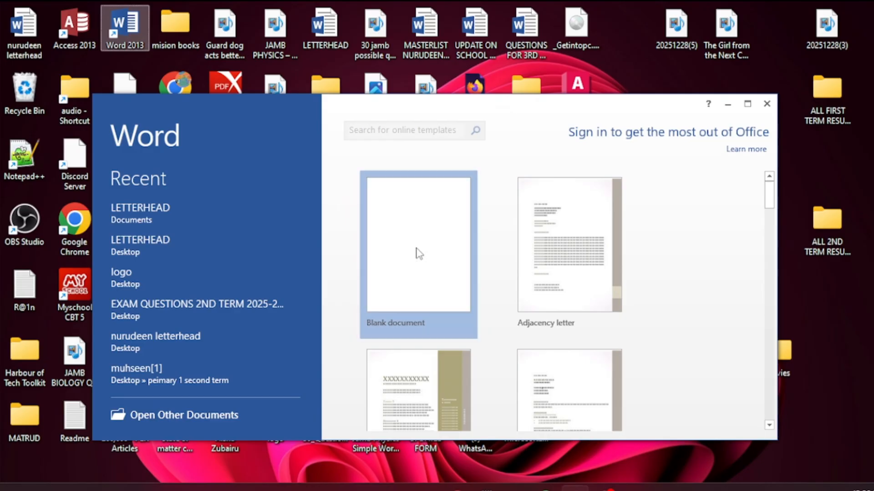
double_click(415, 250)
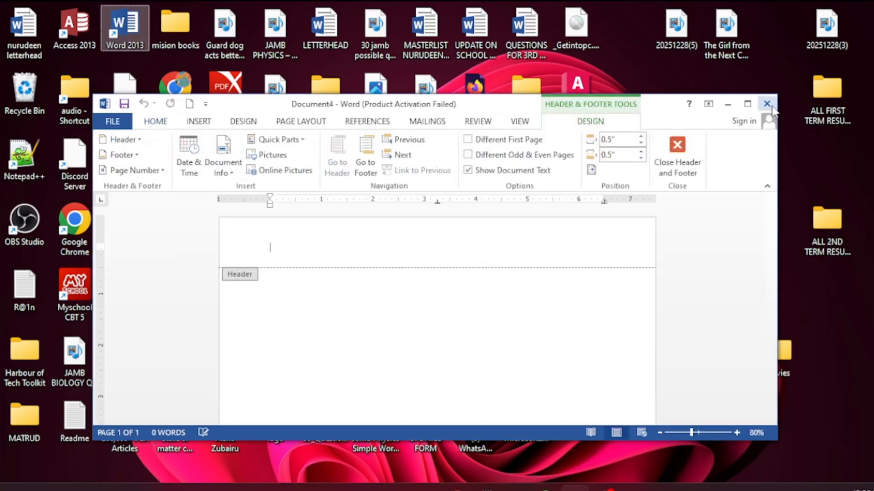
left_click(747, 104)
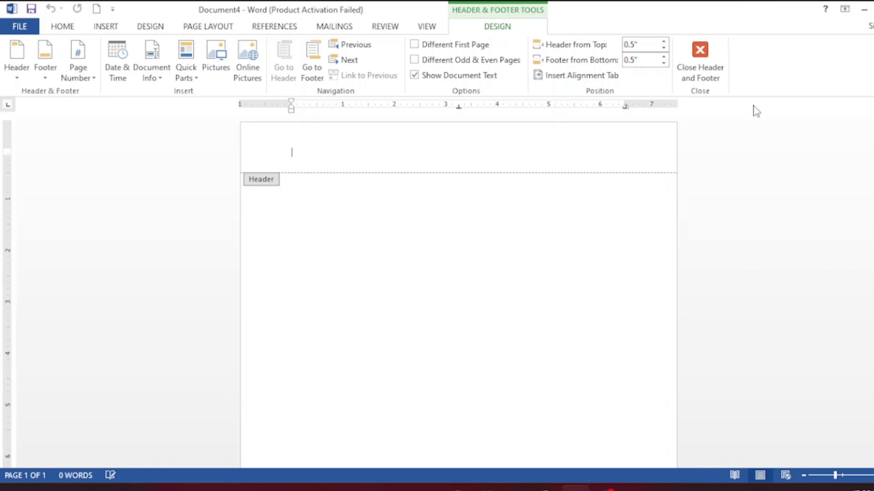
left_click(696, 60)
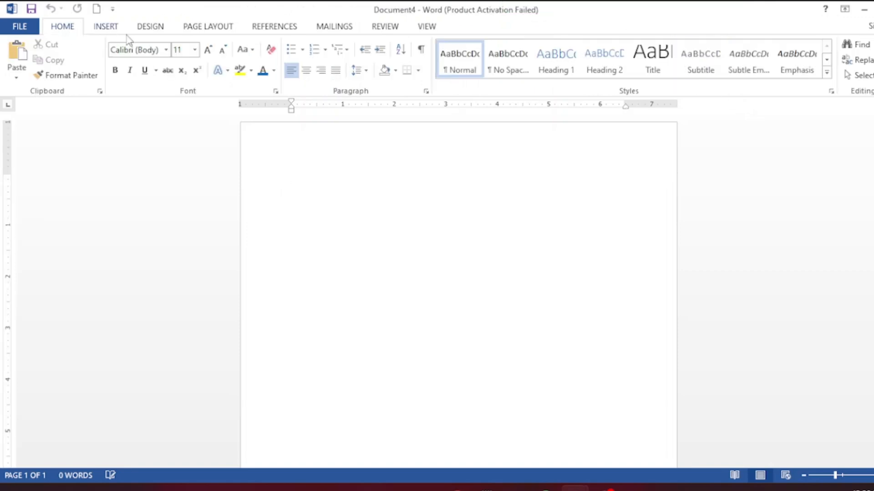
- Set the page size to A4 in portrait orientation
left_click(200, 31)
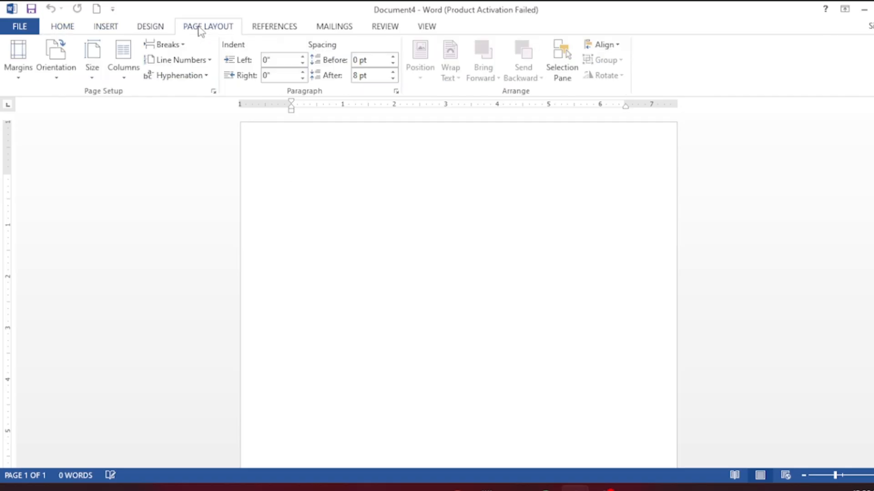
left_click(91, 62)
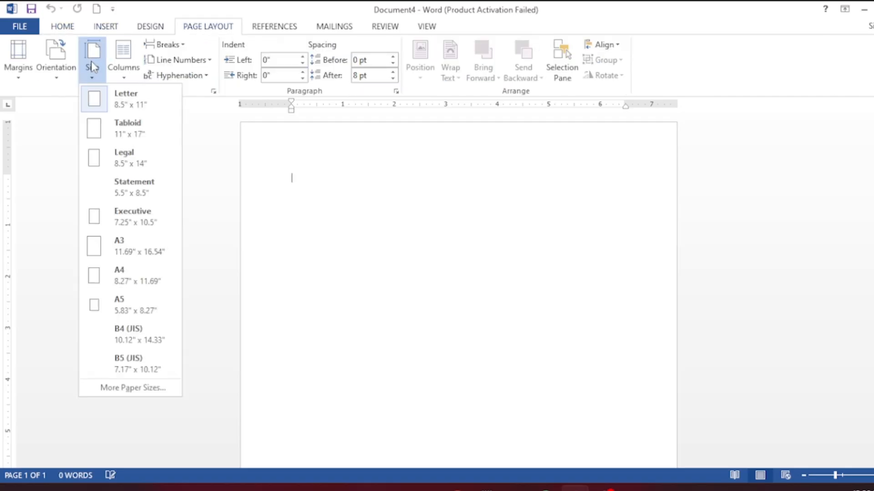
left_click(116, 277)
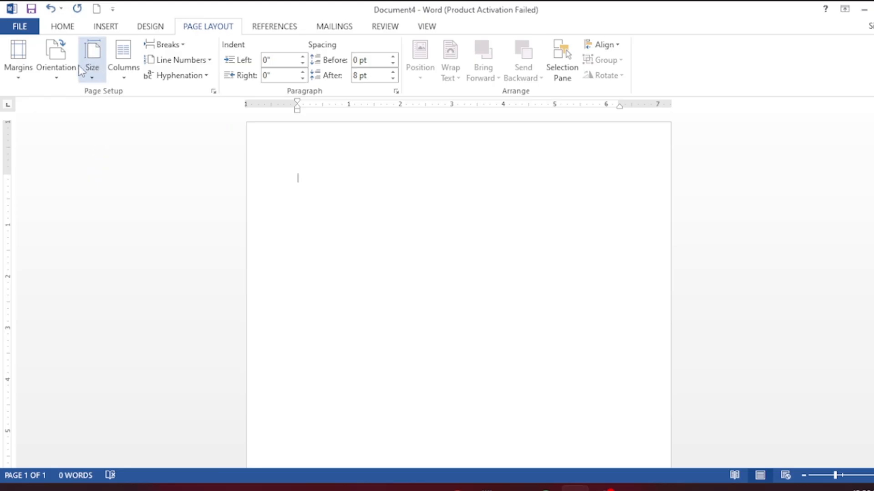
left_click(64, 80)
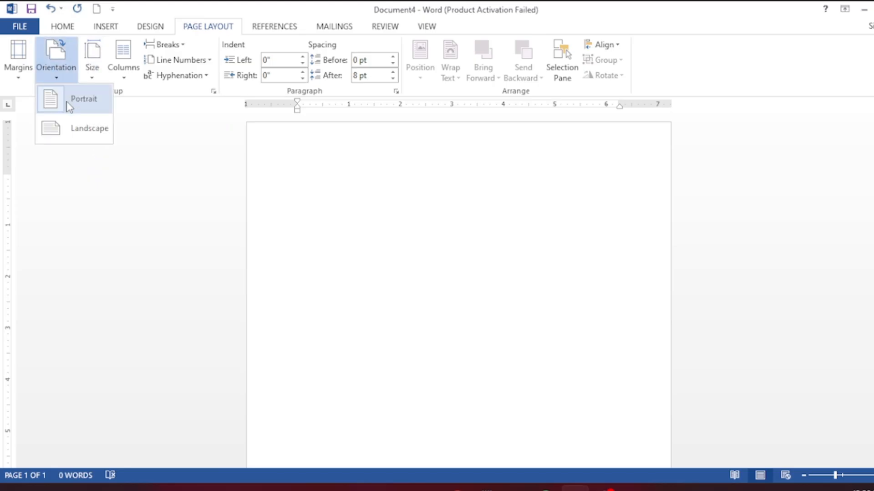
left_click(68, 107)
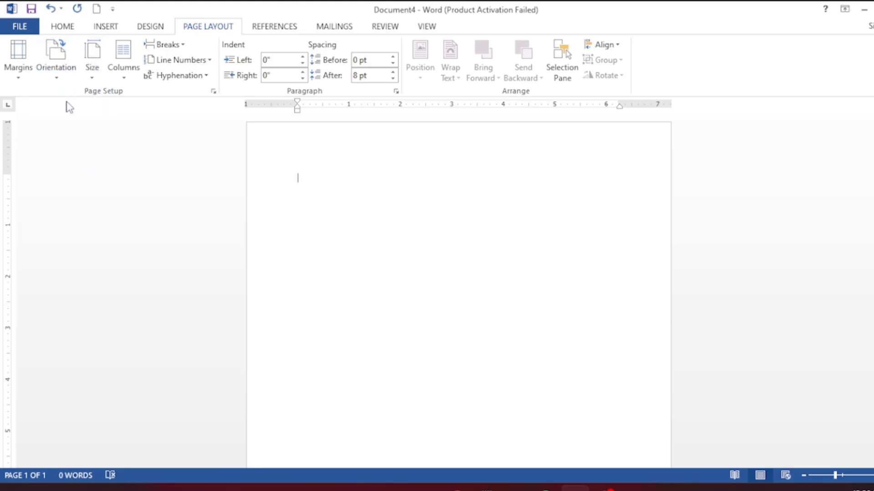
left_click(62, 27)
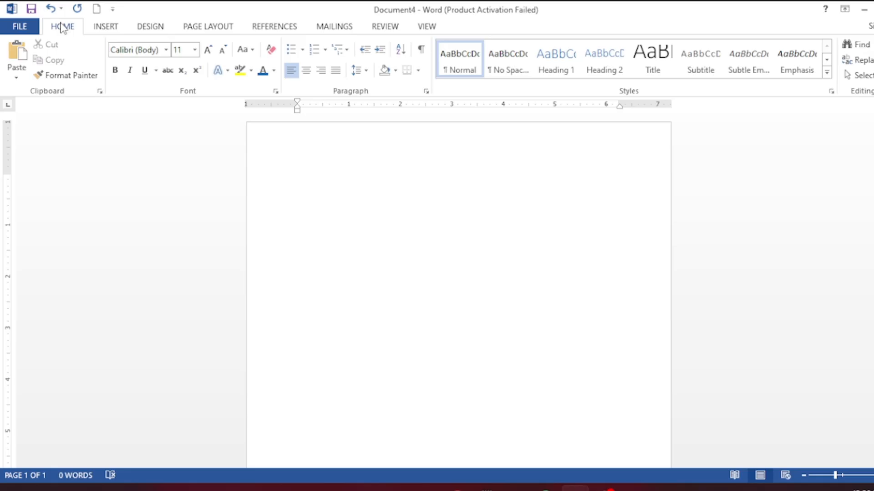
left_click(106, 28)
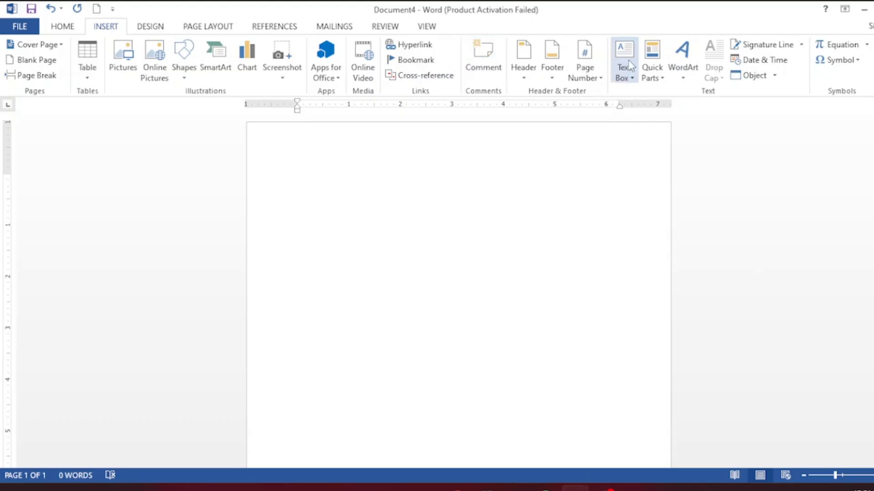
- Insert a WordArt box using the blue outlined style from the third row
left_click(686, 67)
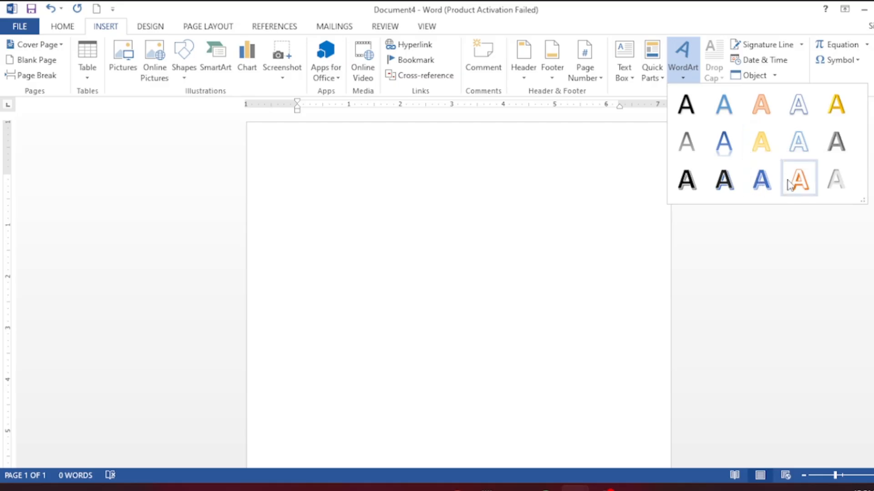
left_click(764, 190)
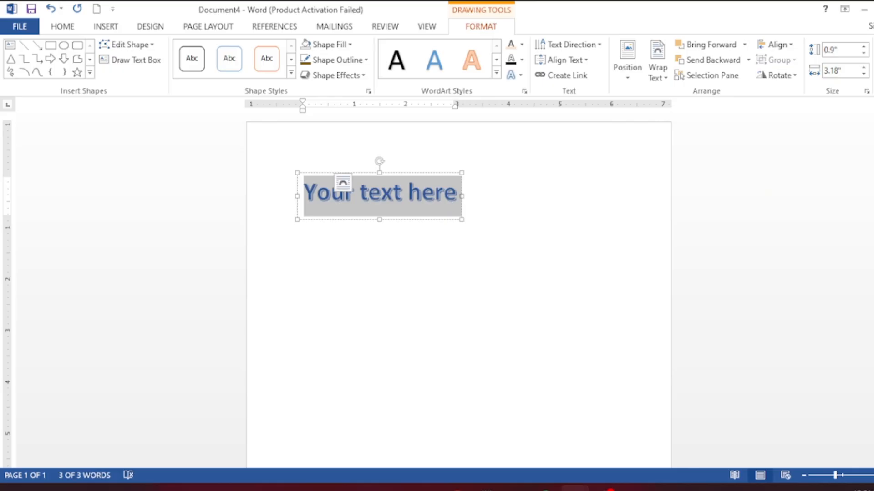
- Type 'NURUDEEN TECHNOLOGY AND ARTS SCHOOL' into the WordArt, fixing typos, and select it
type("NURUDEEN")
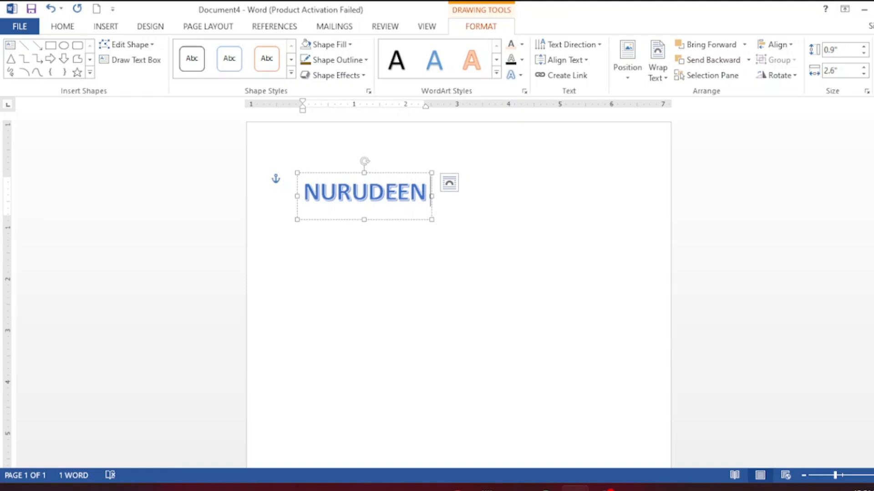
type(" TE")
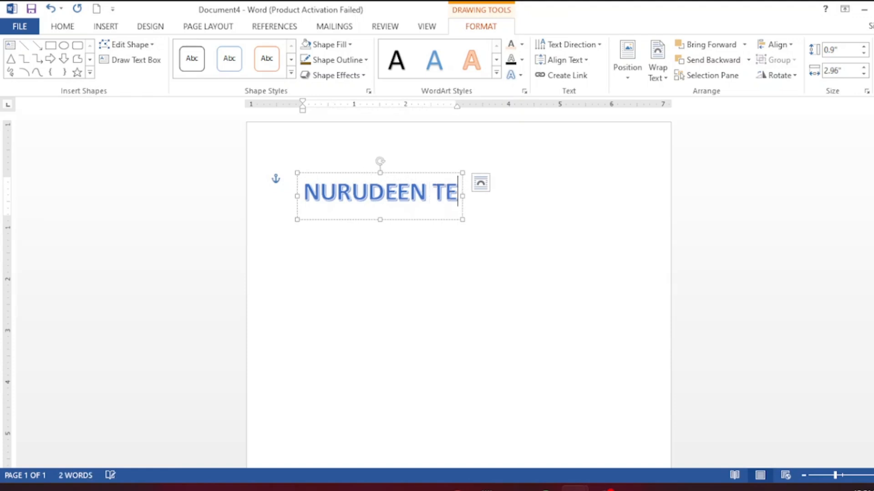
type("CHNOLOGY")
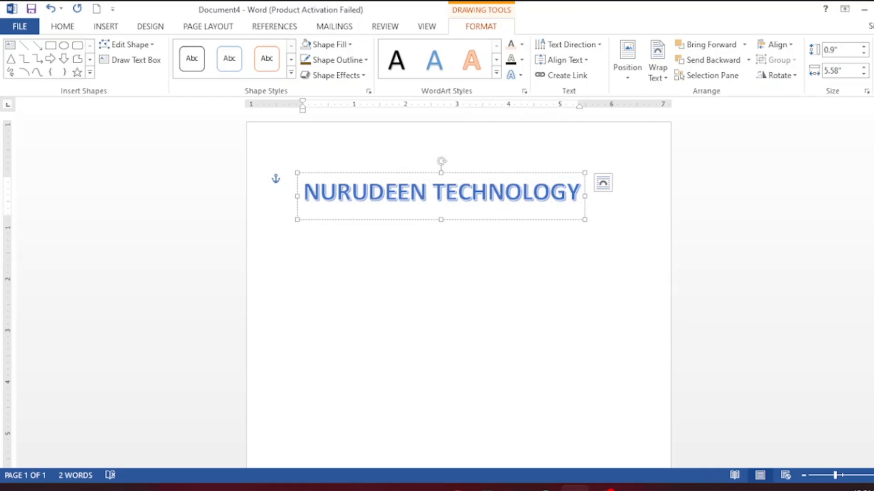
type(" ANS")
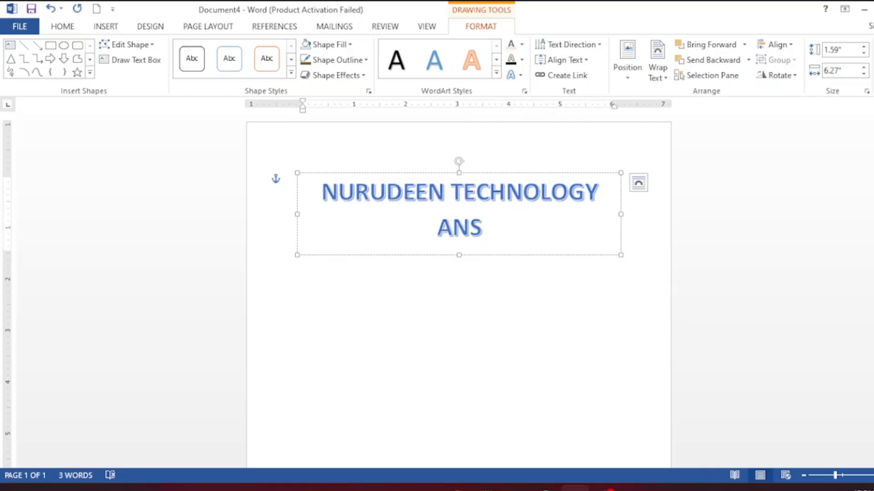
key("BackSpace")
type("D ARTS SC")
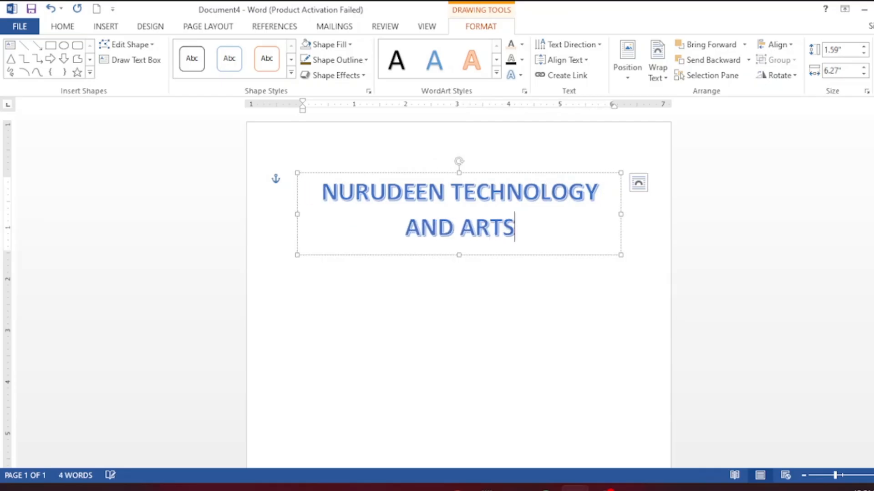
type("HOLL")
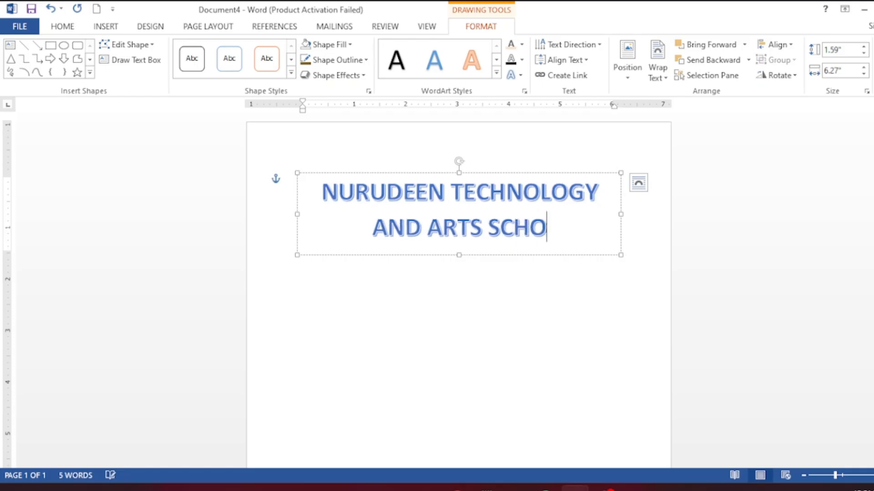
key("BackSpace")
key("BackSpace")
type("OL")
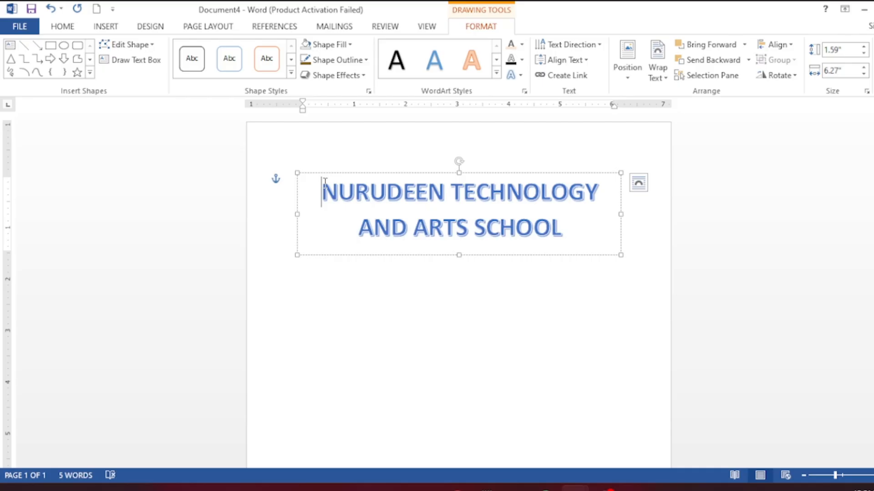
key("ctrl+a")
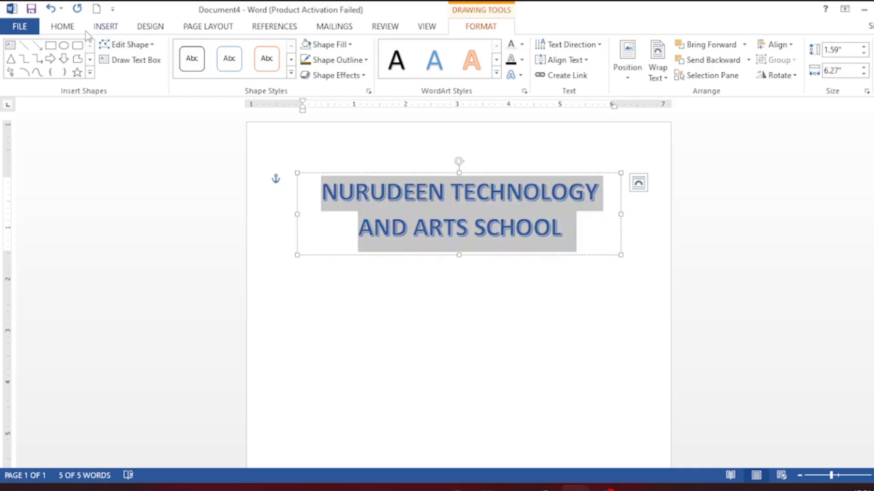
- Set the title to Arial Rounded MT Bold at 20 pt and widen its box rightward
left_click(66, 27)
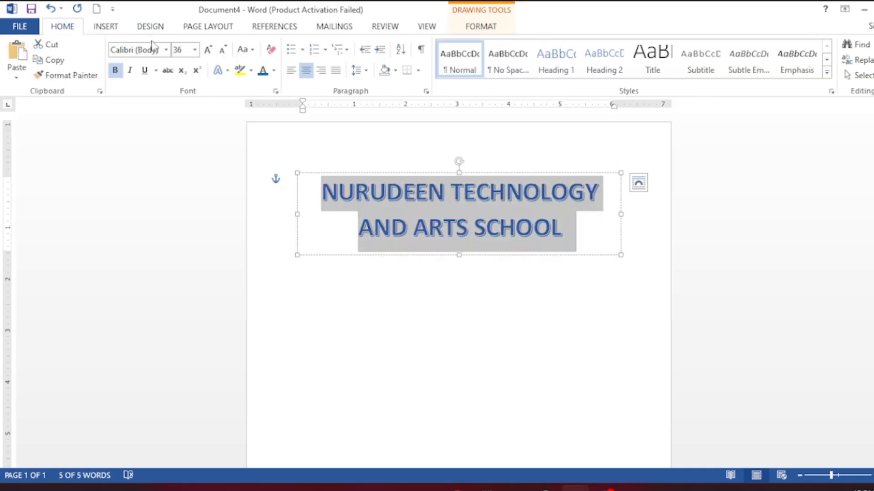
left_click(166, 49)
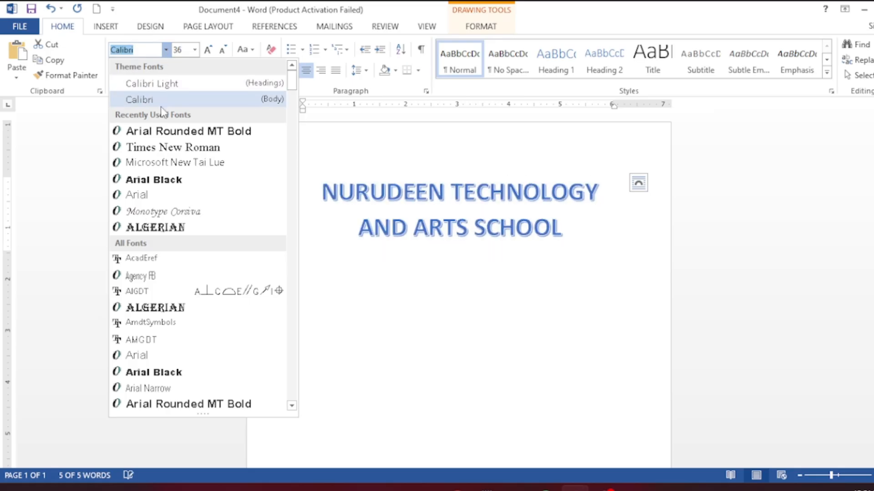
left_click(167, 135)
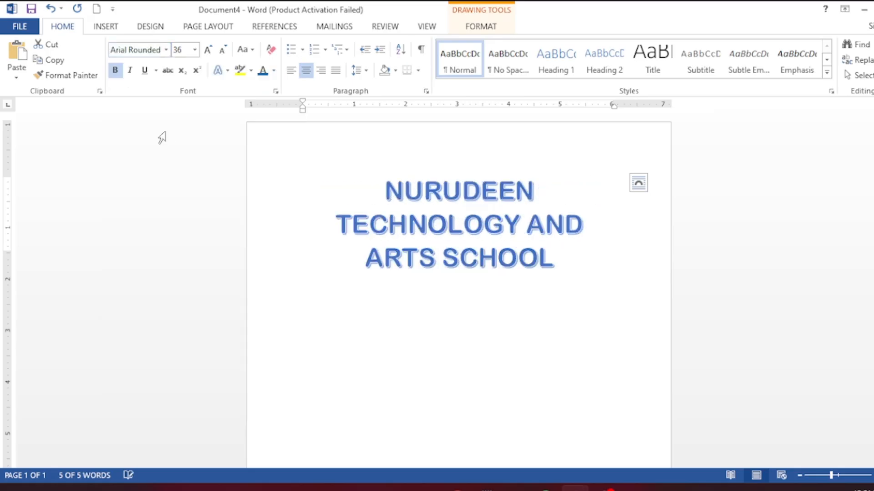
left_click(222, 51)
left_click(223, 51)
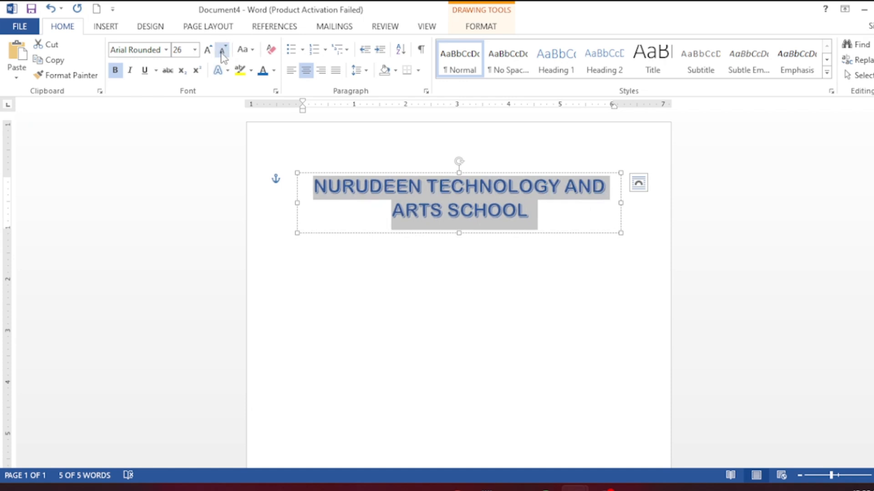
left_click(223, 51)
left_click(223, 51)
left_click(222, 51)
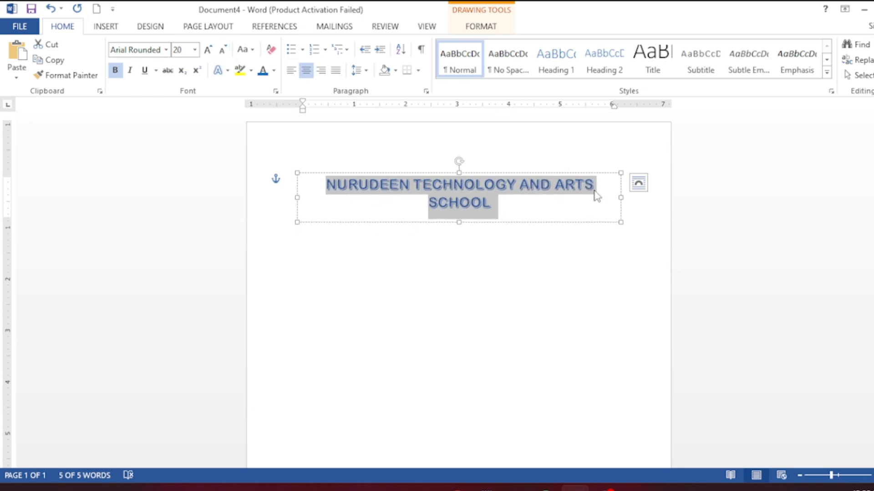
left_click_drag(620, 197, 660, 200)
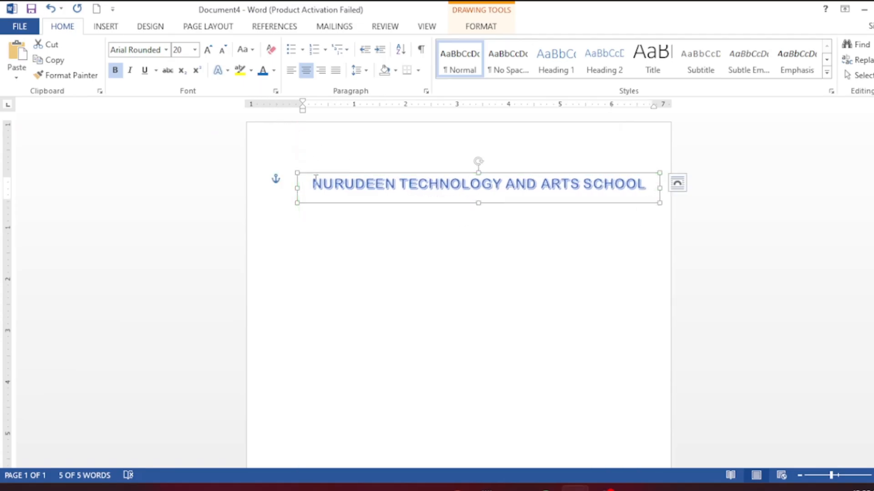
- Nudge the title box up the page and select the whole school-name line
left_click(356, 175)
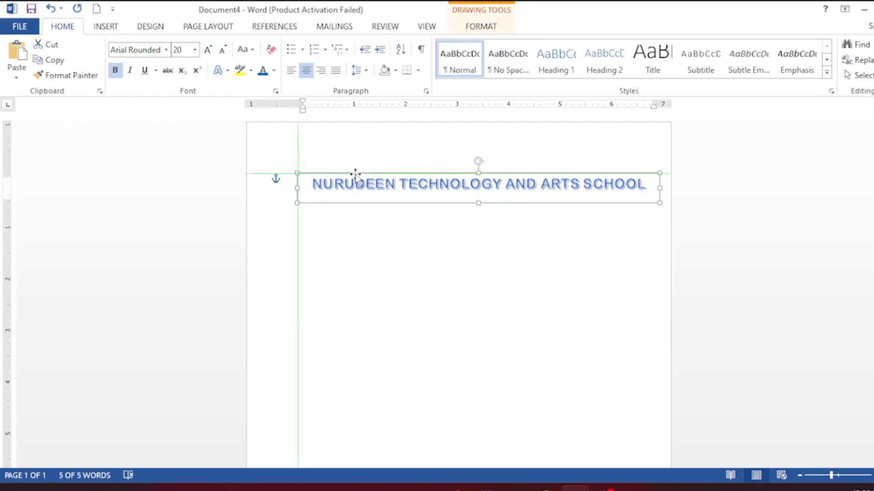
key("Up")
key("Up")
key("Up")
key("Up")
key("Up")
key("Up")
key("Up")
key("Up")
key("Up")
key("Up")
key("Up")
key("Up")
key("Up")
key("Up")
key("Up")
key("Up")
key("Up")
key("Up")
key("Up")
key("Up")
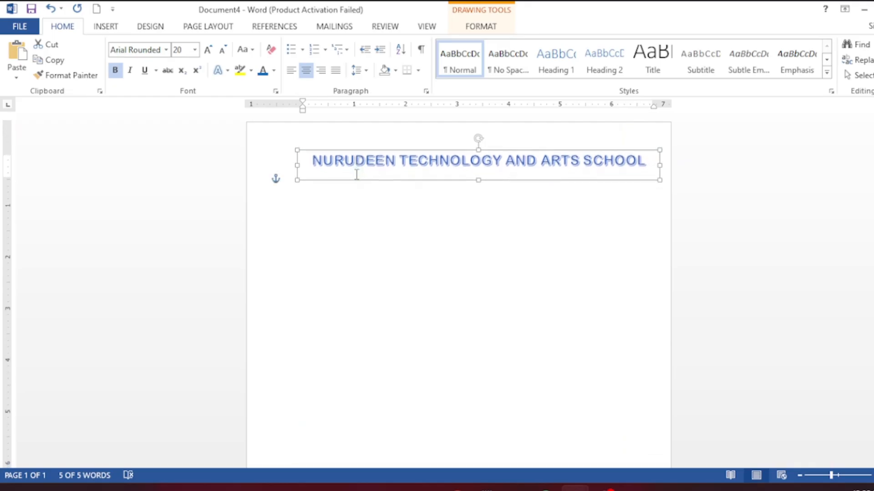
key("Up")
key("Up")
key("Up")
key("Up")
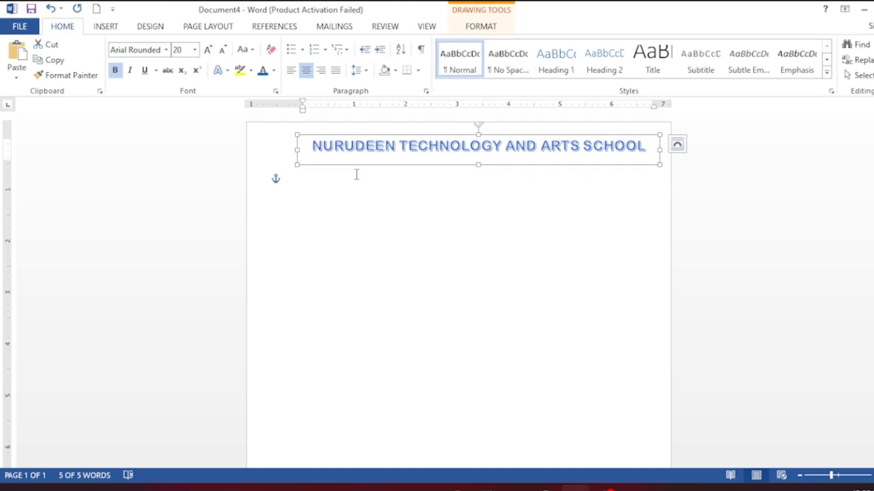
left_click(354, 175)
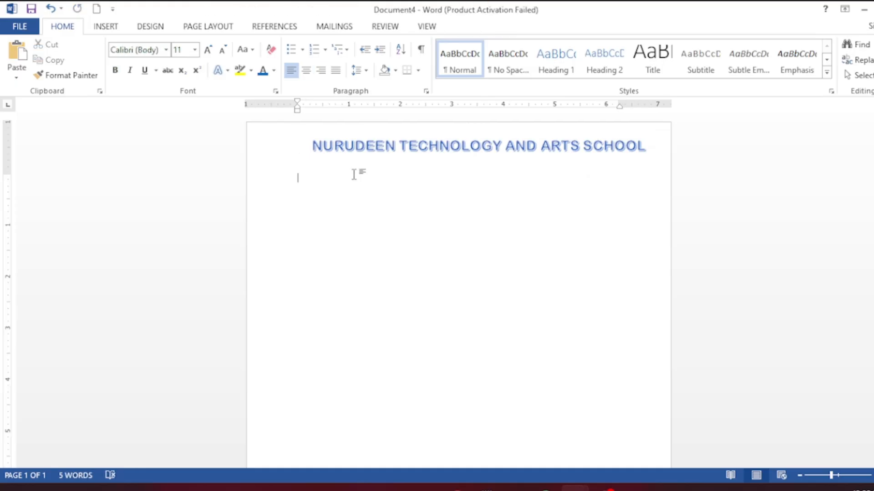
left_click(343, 146)
triple_click(344, 148)
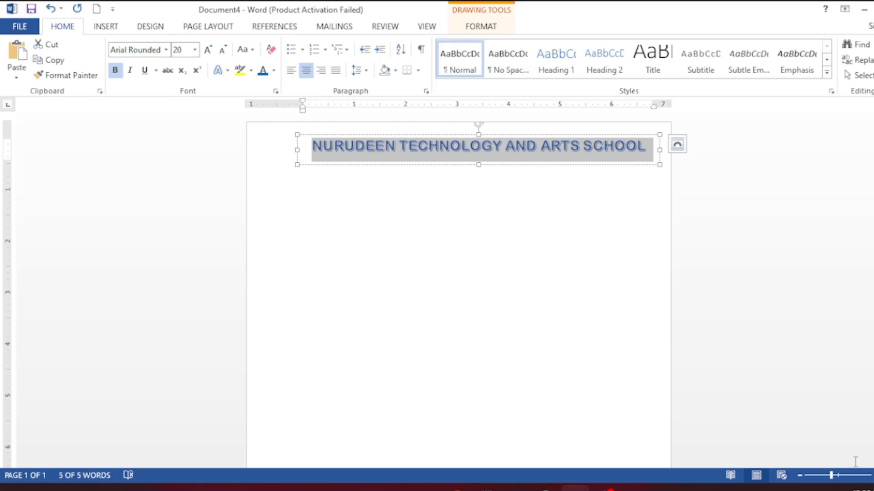
left_click(839, 476)
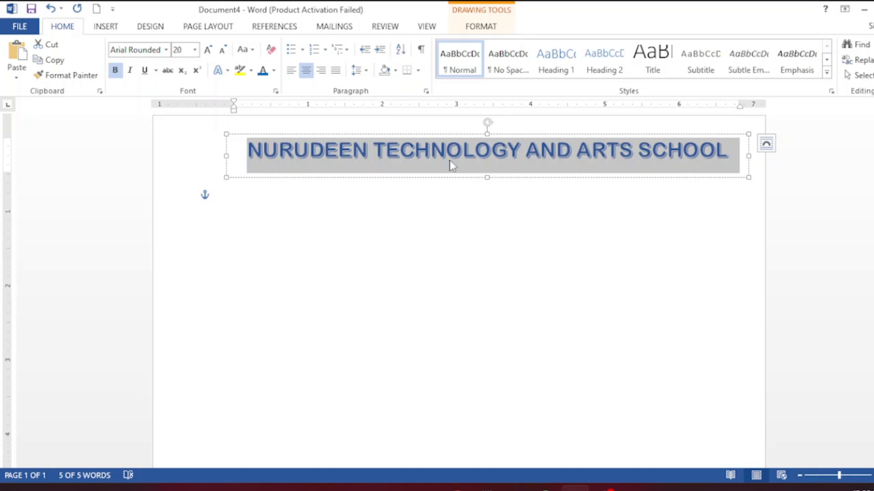
- Fill the school-name WordArt letters with purple
left_click(481, 29)
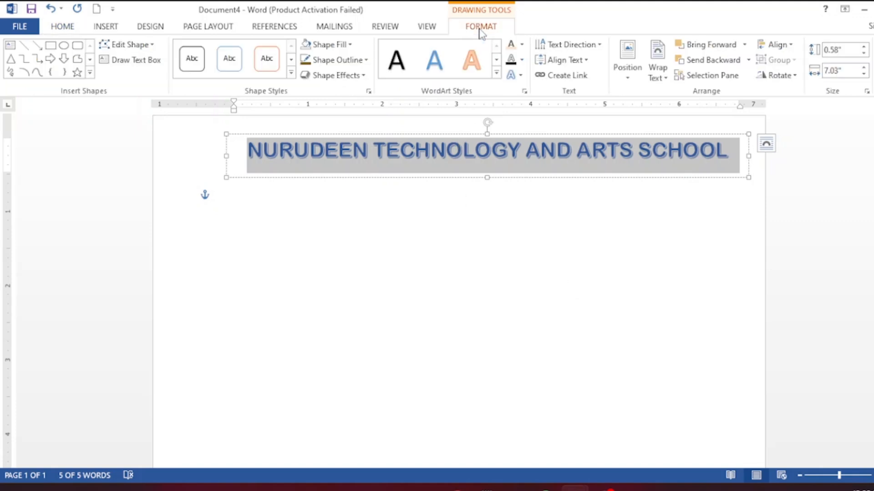
left_click(511, 46)
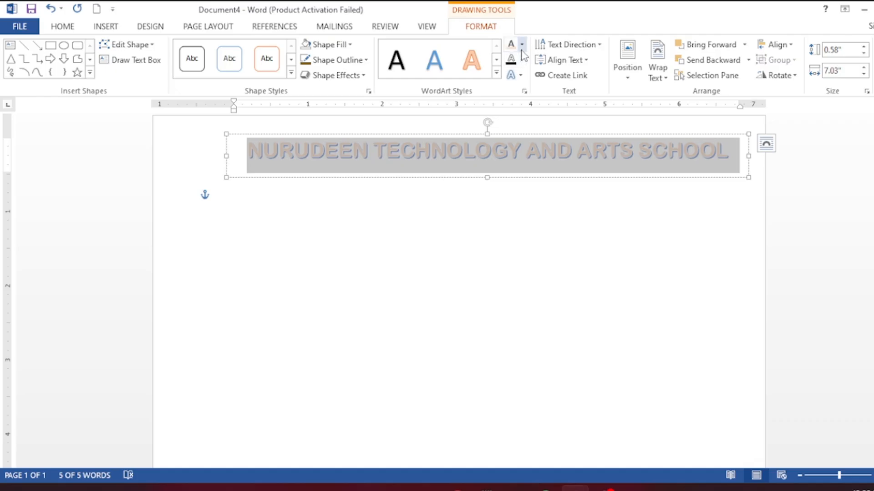
left_click(522, 48)
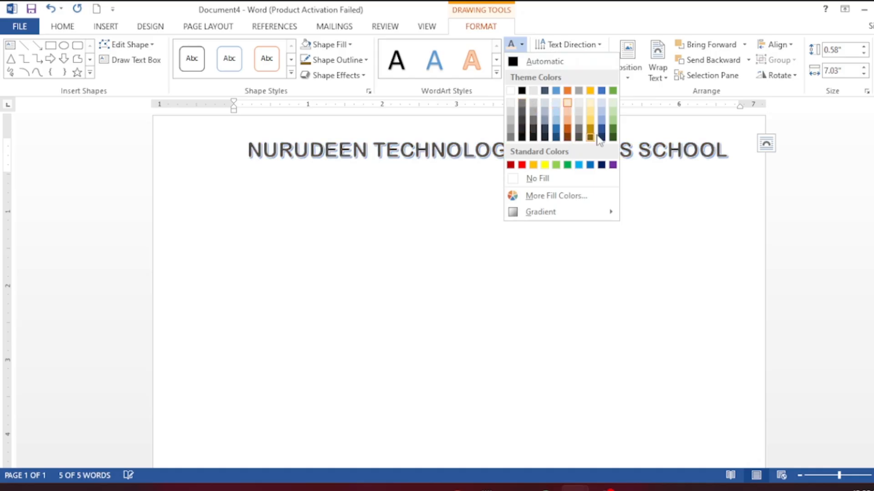
left_click(613, 165)
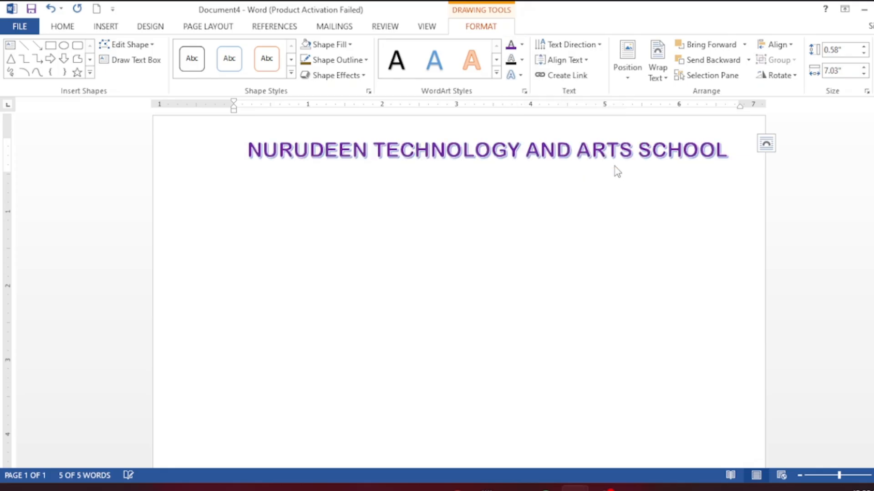
- Give the title letters a 1 pt gold text outline
left_click(521, 60)
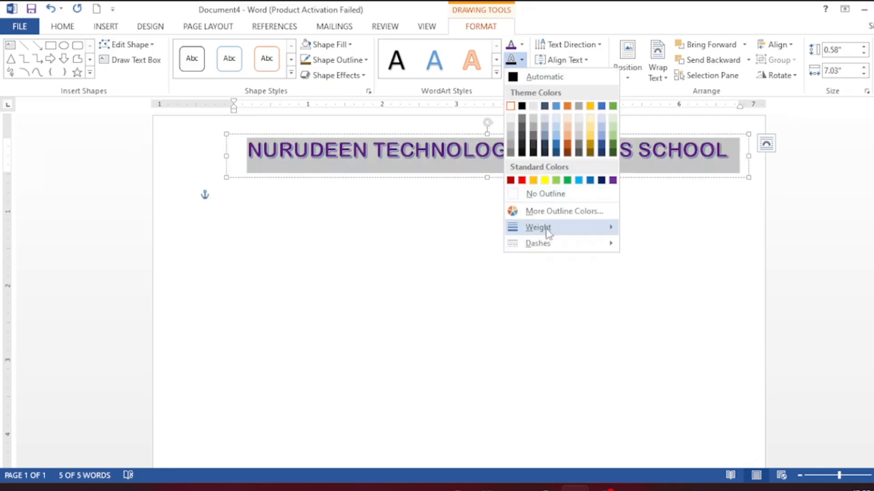
mouse_move(548, 232)
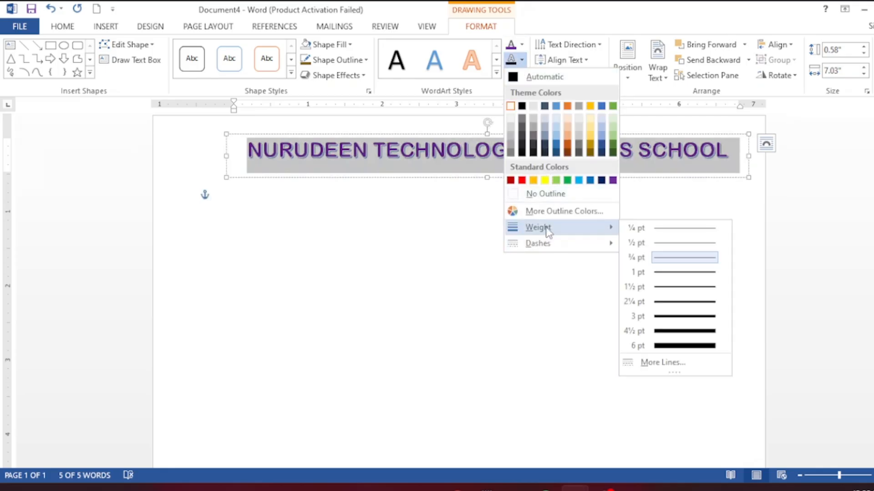
left_click(659, 273)
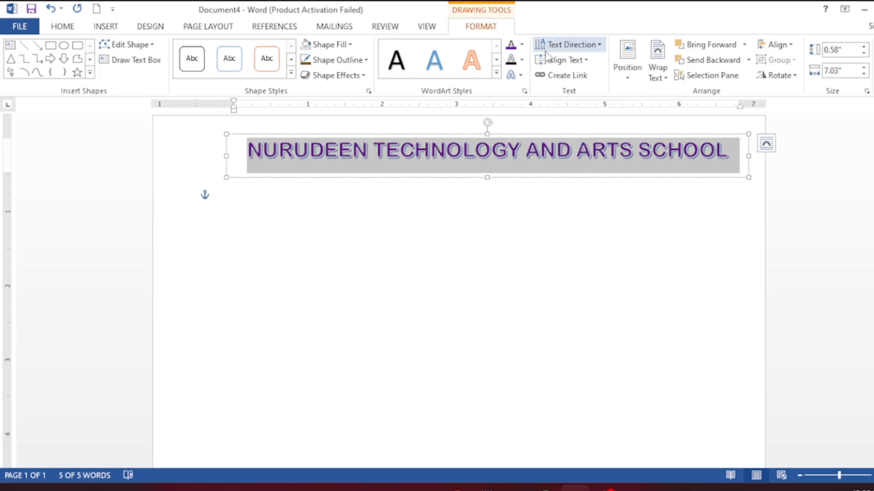
left_click(522, 59)
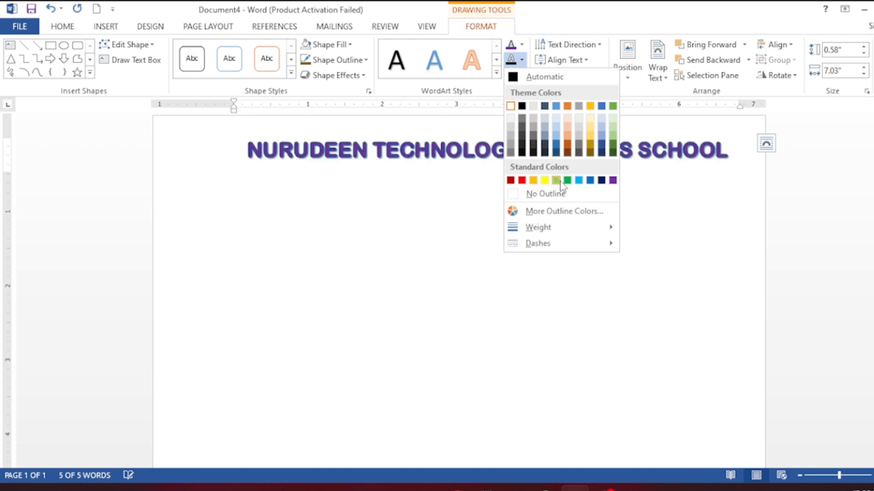
left_click(590, 137)
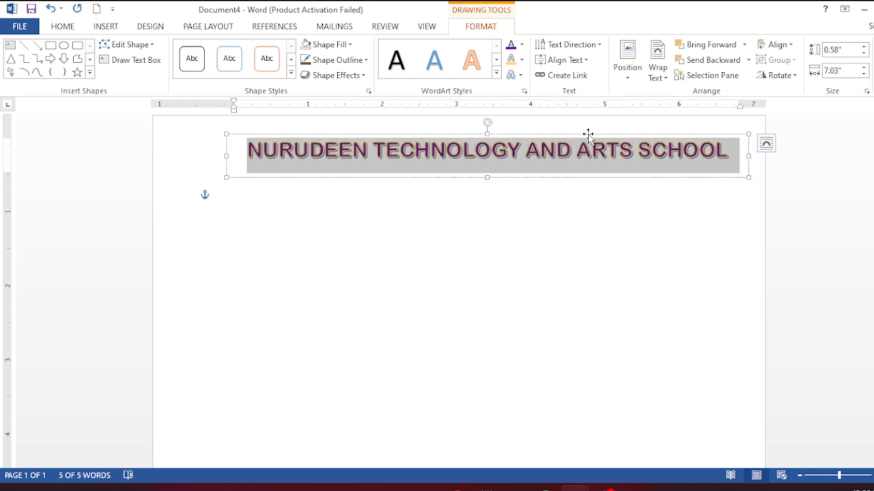
left_click(519, 228)
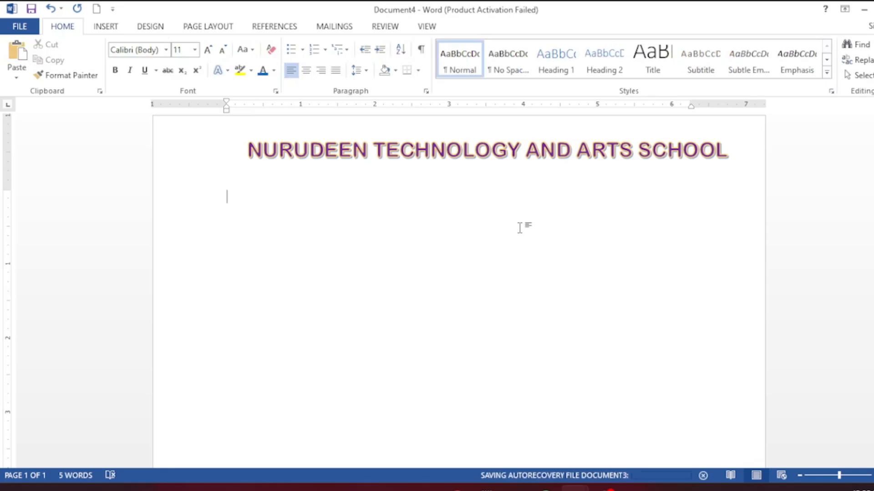
- Place the insertion point in the page body beneath the title
double_click(520, 226)
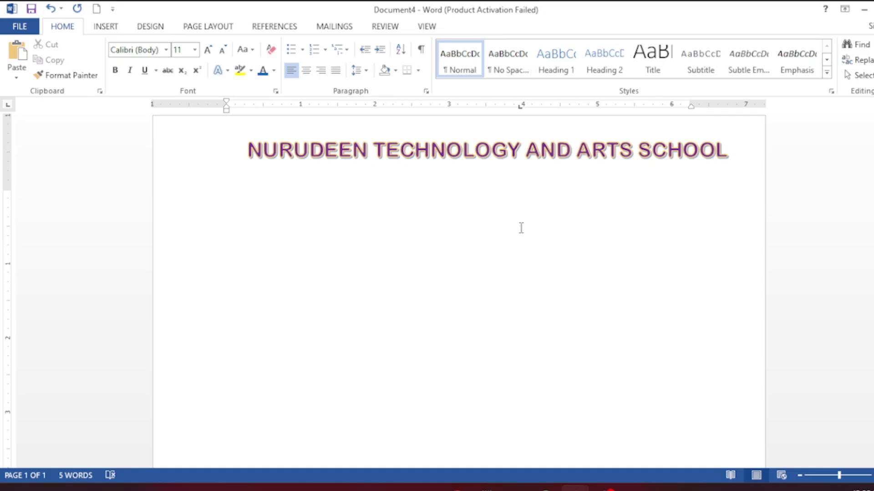
mouse_move(603, 489)
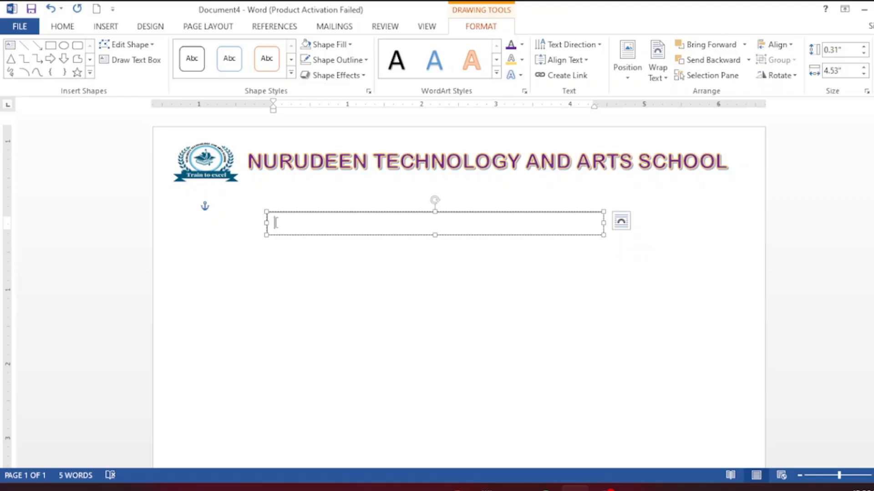
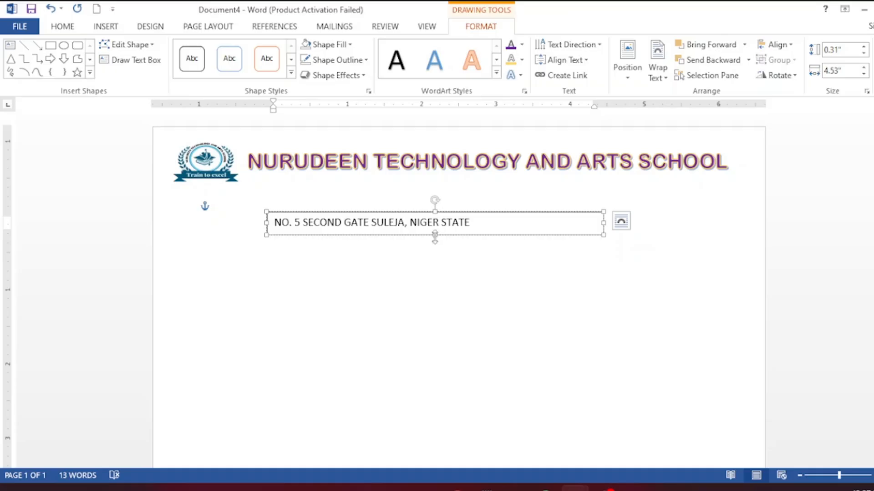
- Type the school's street address, enlarge the box, correct the phone number, and add the e-mail address on a new line
left_click_drag(435, 237, 448, 287)
left_click(359, 243)
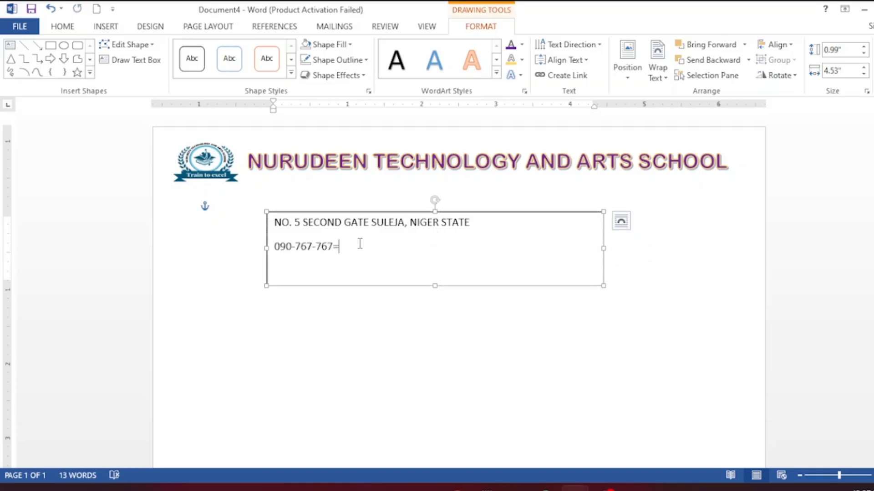
key("BackSpace")
type("-")
type("8999")
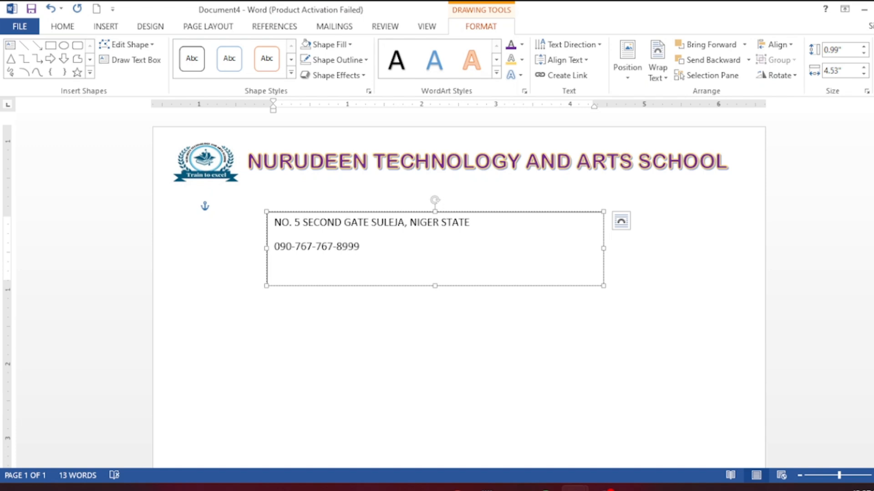
key("Return")
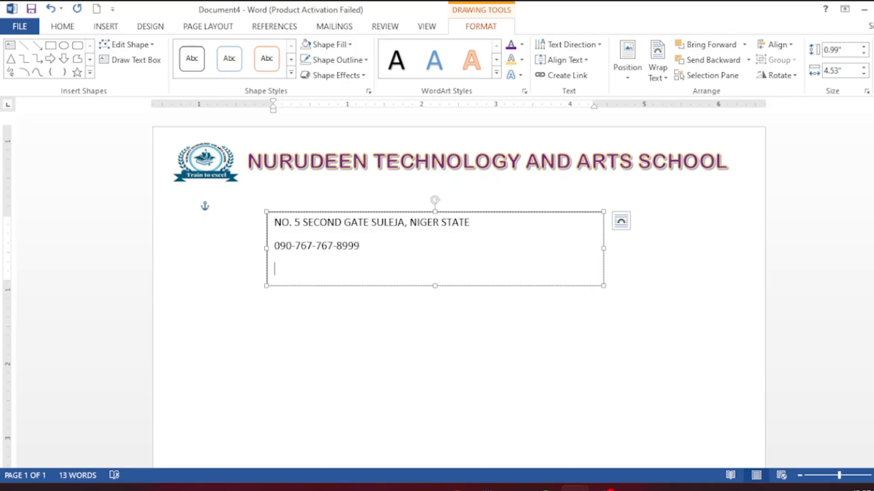
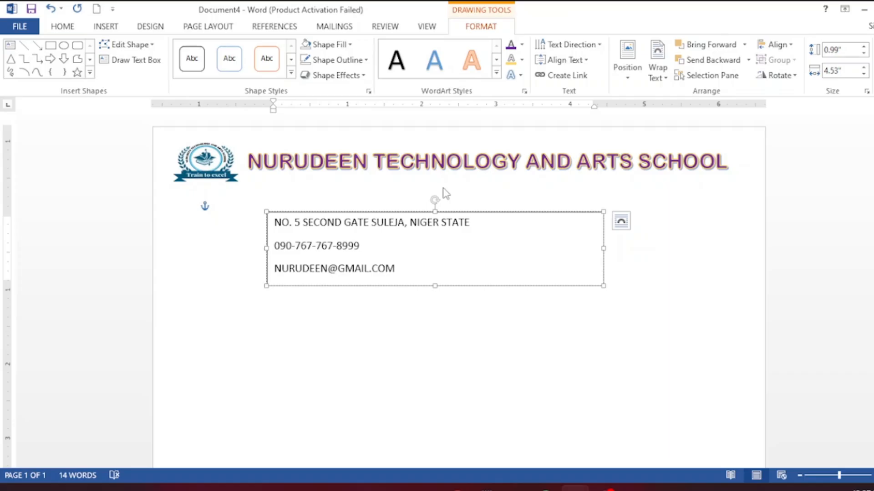
- Set the three contact lines to Microsoft New Tai Lue with No Spacing
left_click(274, 222)
left_click_drag(273, 223, 407, 268)
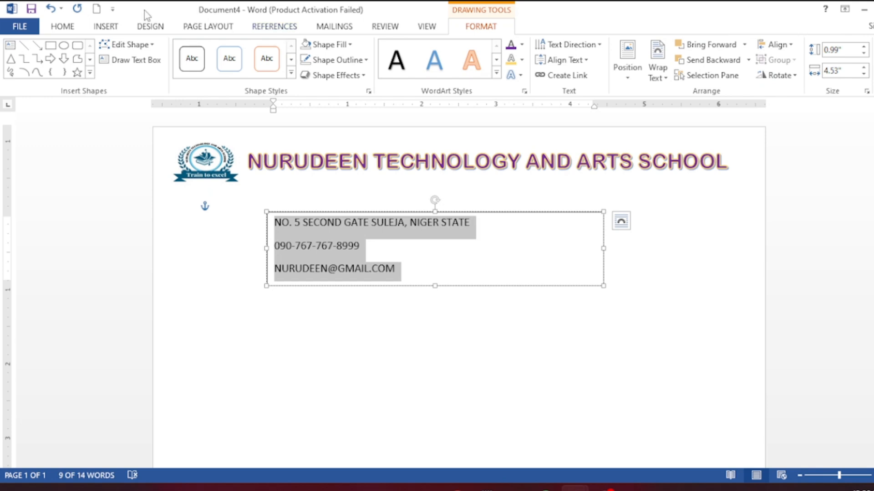
left_click(62, 26)
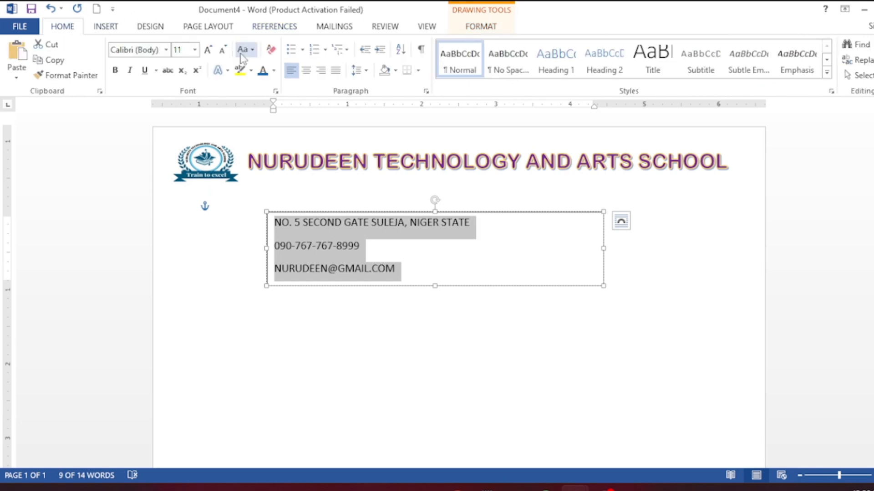
left_click(166, 49)
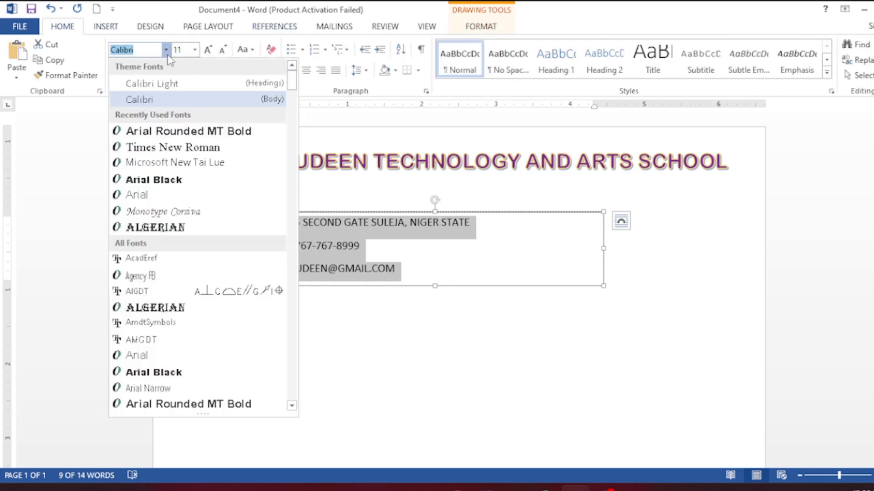
left_click(175, 162)
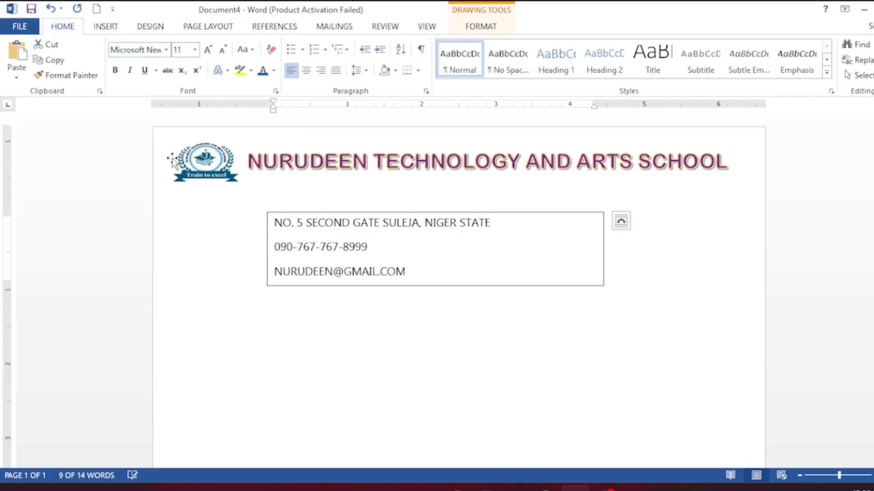
left_click(495, 73)
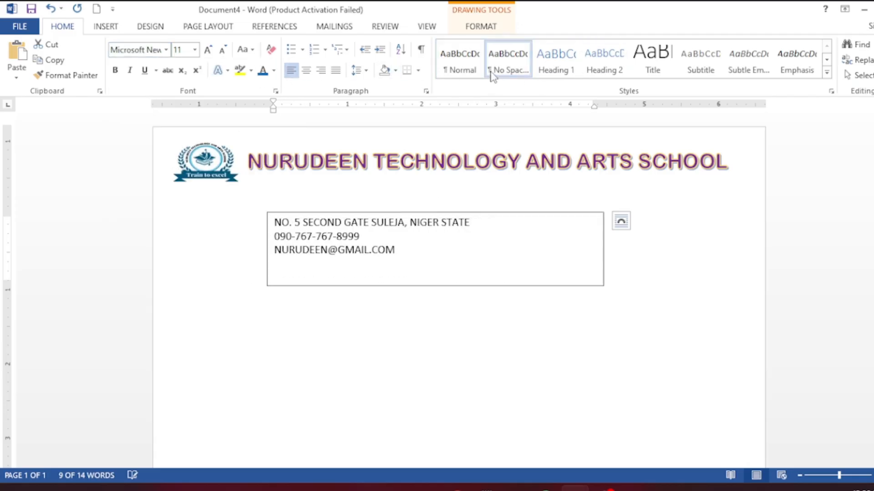
left_click(167, 50)
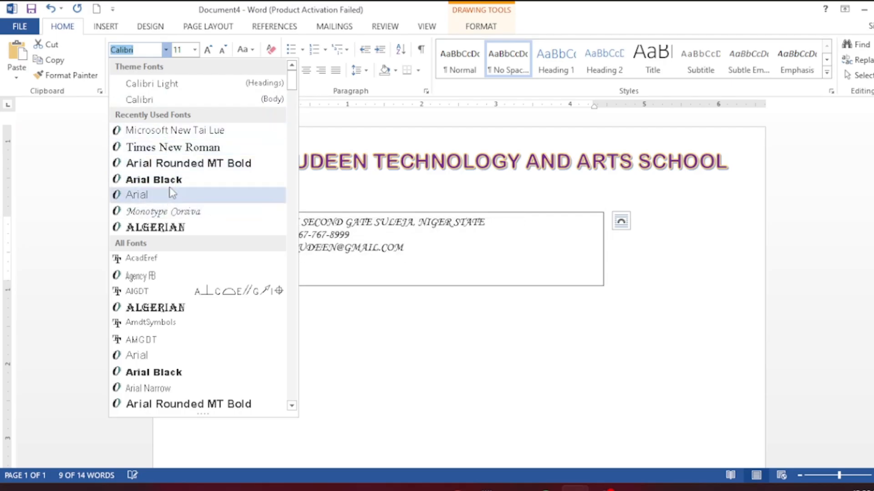
left_click(169, 131)
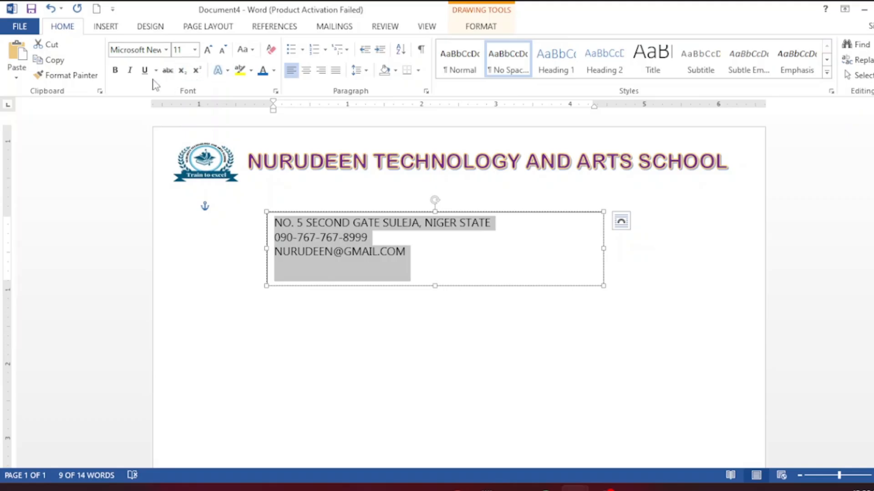
- Make the contact lines bold and centred, and move the box up beneath the school name
left_click(116, 71)
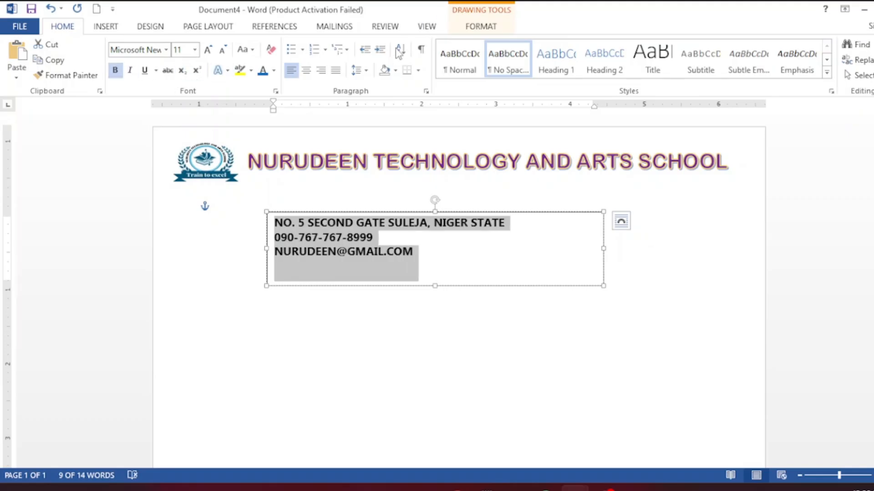
left_click(306, 71)
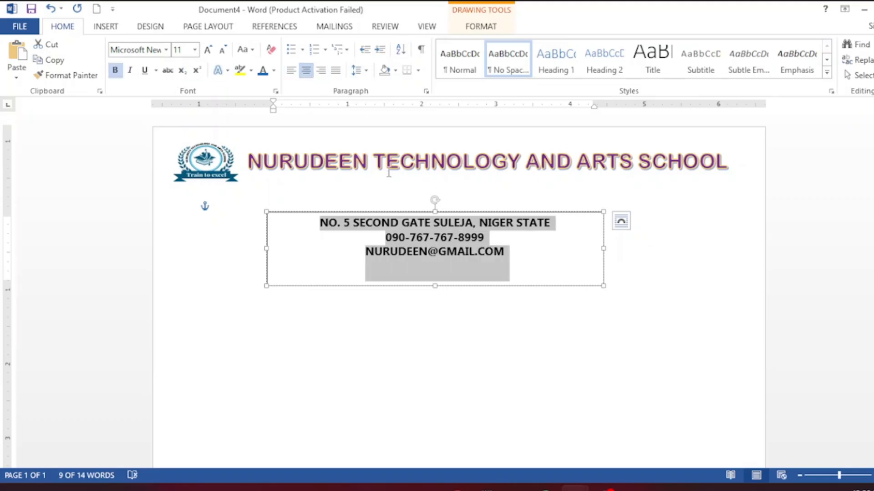
left_click_drag(394, 214, 413, 183)
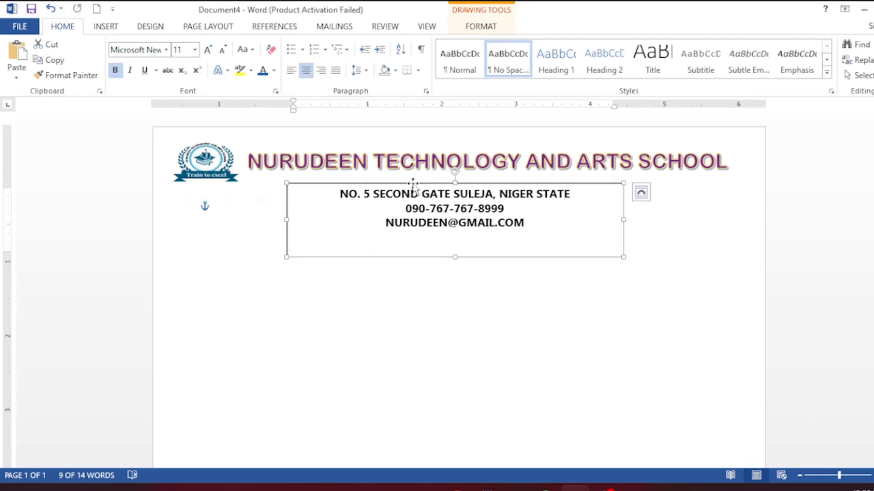
- Remove the address box's outline and shorten it to 0.7" tall around its three lines
left_click(484, 27)
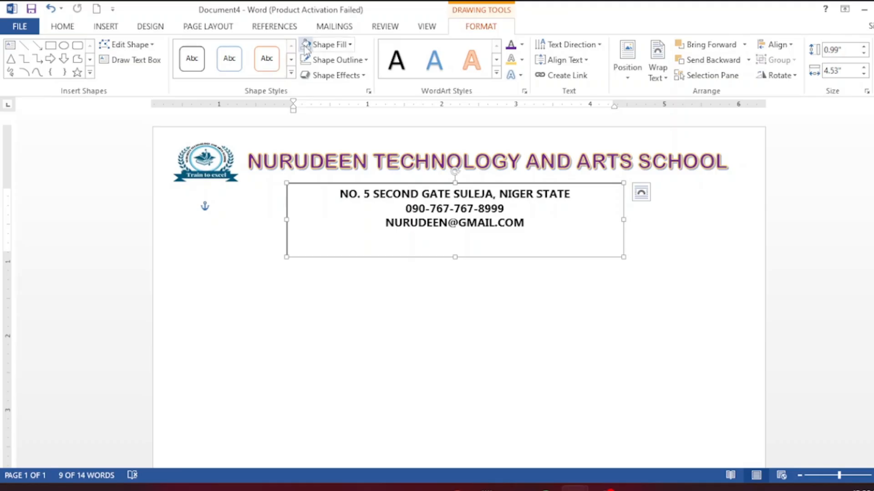
left_click(304, 59)
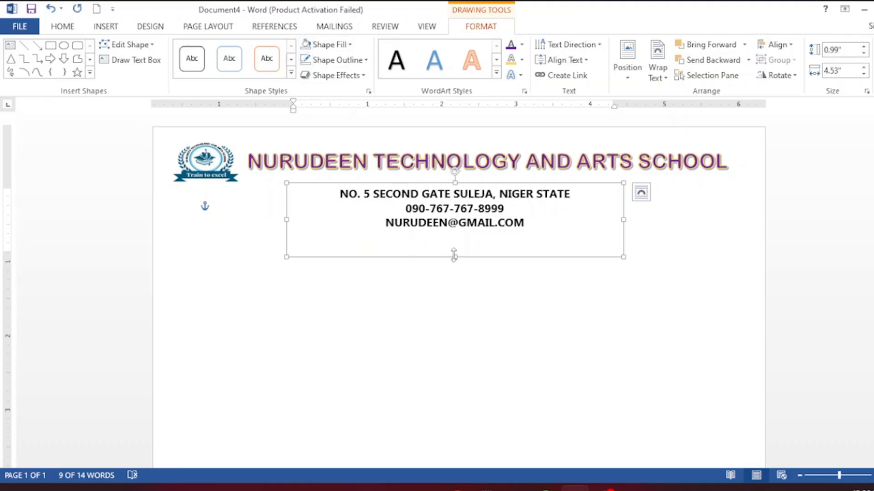
left_click_drag(454, 256, 450, 235)
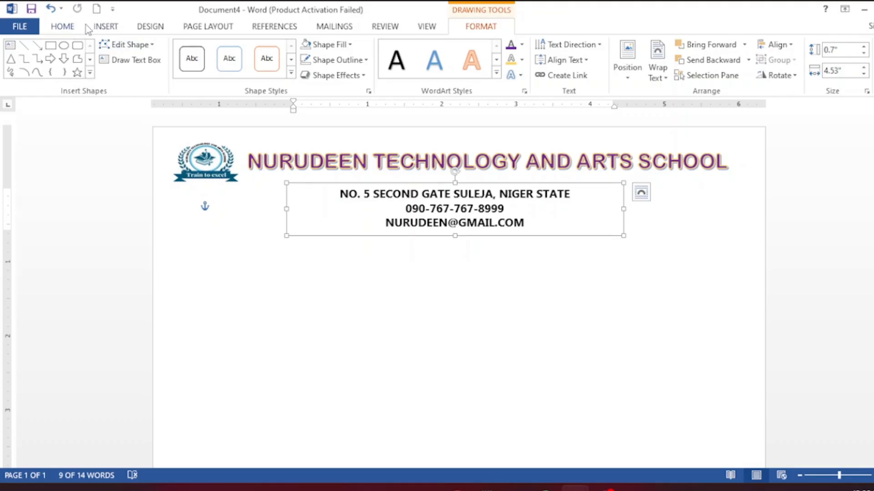
- Draw a text box below the address block containing TRAIN TO EXCEL
left_click(12, 47)
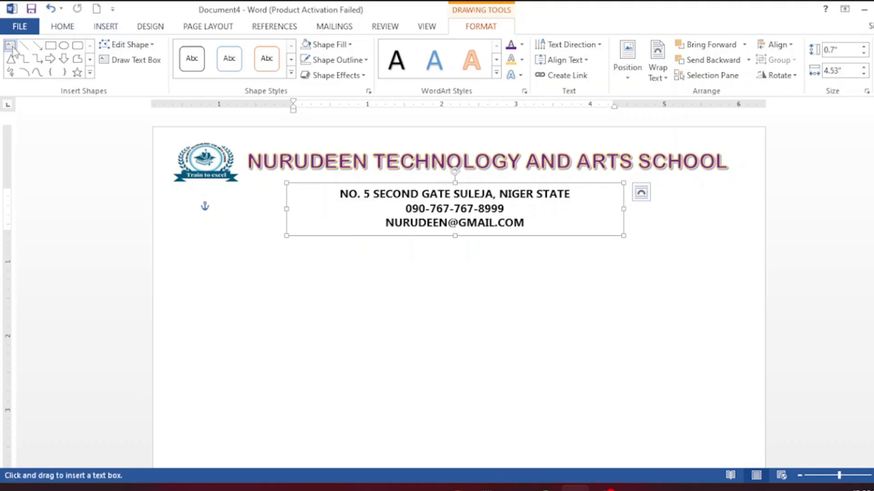
left_click(14, 48)
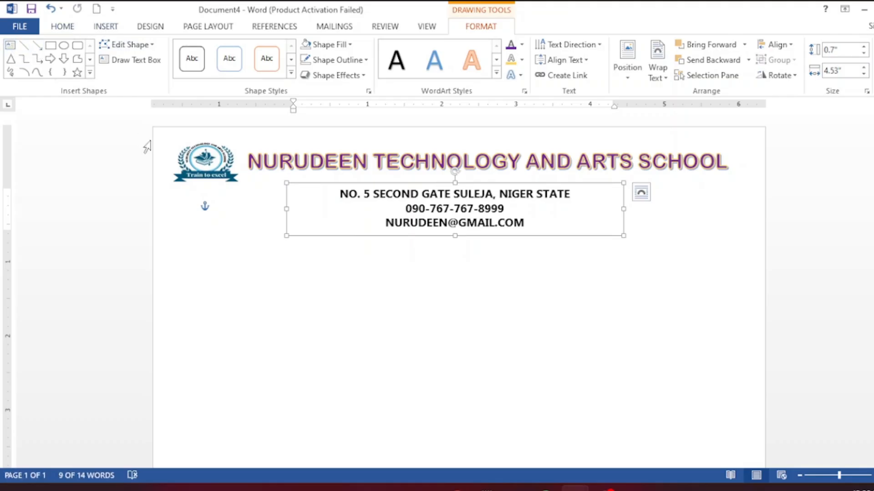
left_click(11, 47)
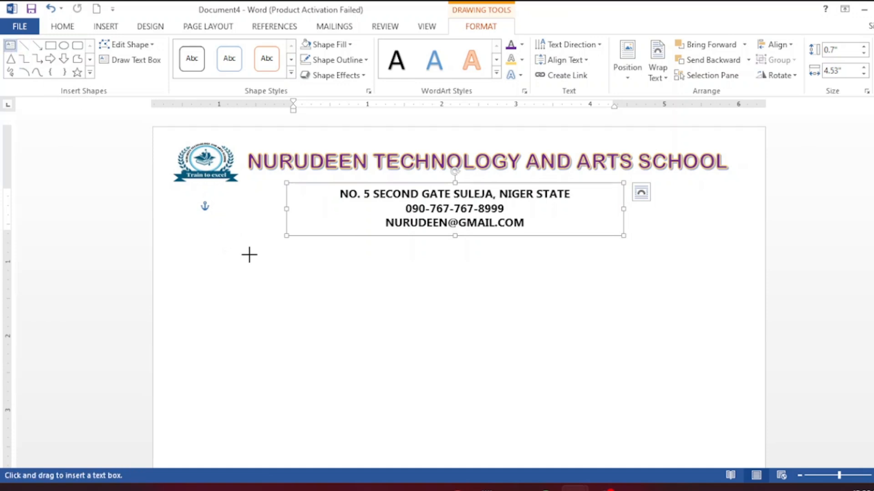
left_click_drag(328, 257, 527, 282)
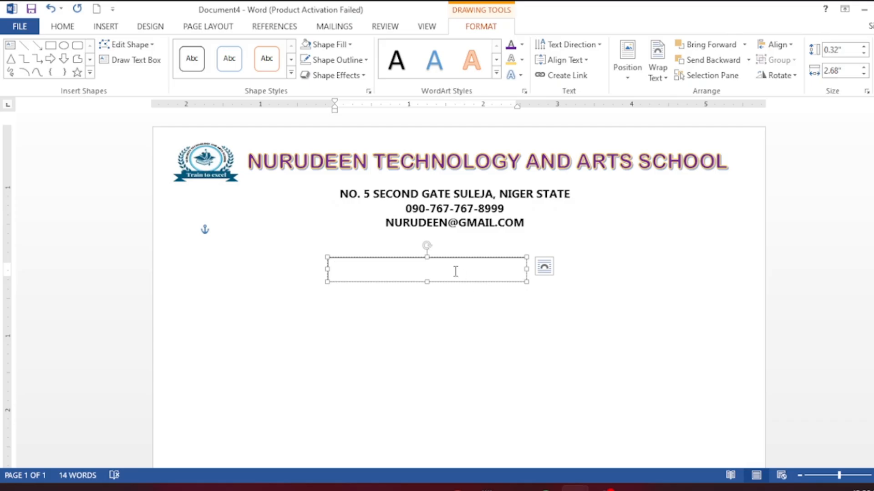
type("TRAIN TO EXCEL")
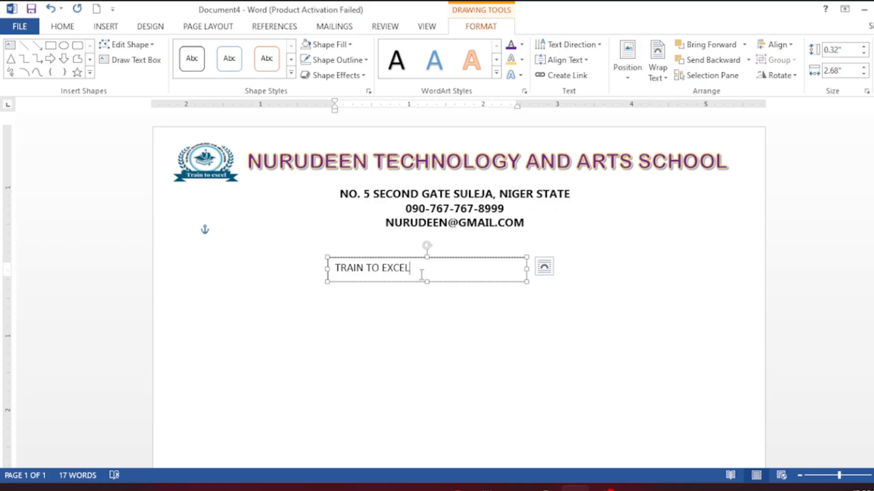
left_click_drag(414, 269, 336, 269)
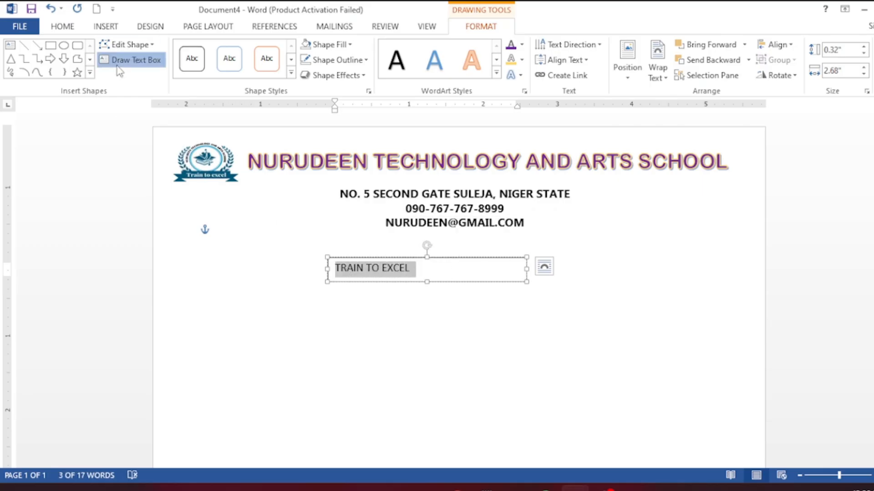
left_click(392, 258)
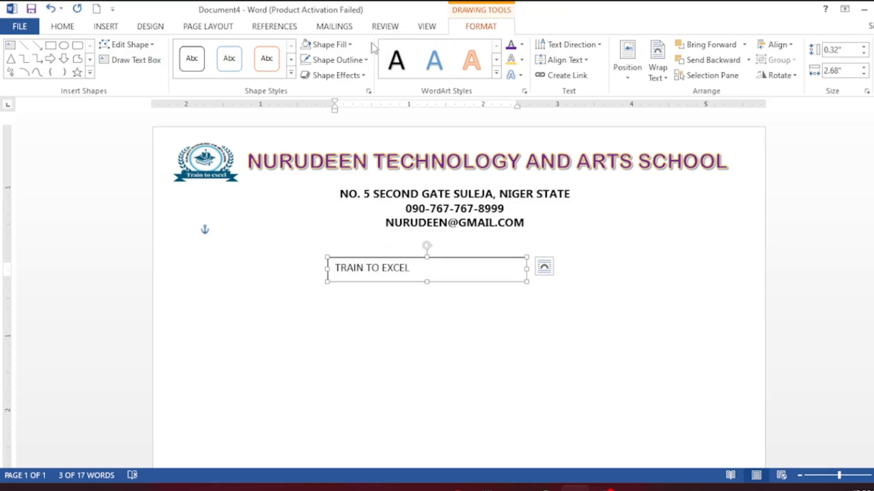
- Format the slogan in 14 pt Arial Rounded MT Bold with near-white text
left_click(345, 44)
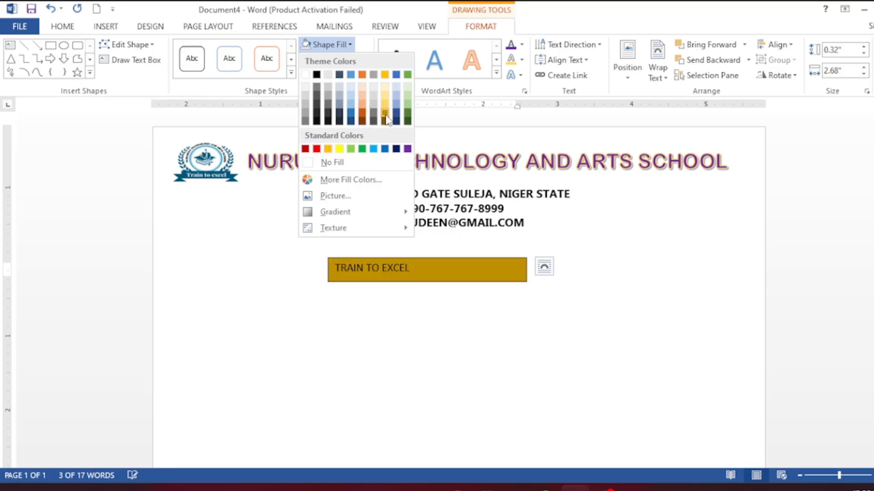
key("Escape")
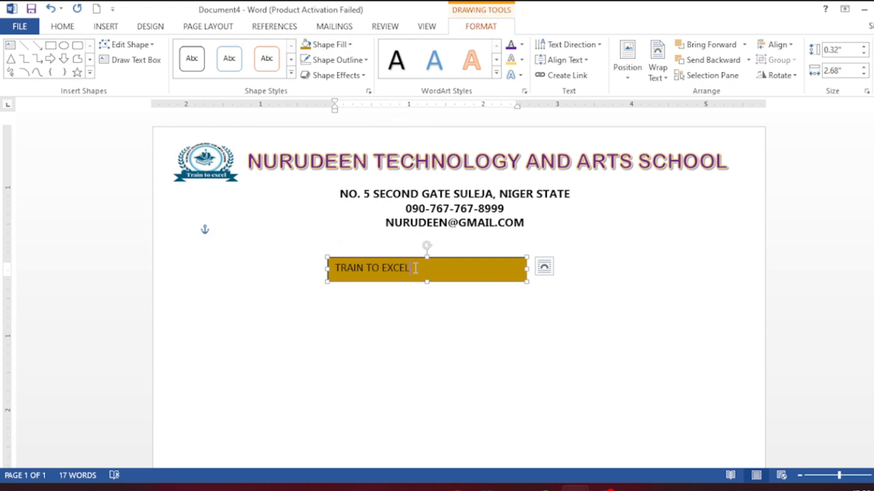
left_click_drag(415, 268, 314, 266)
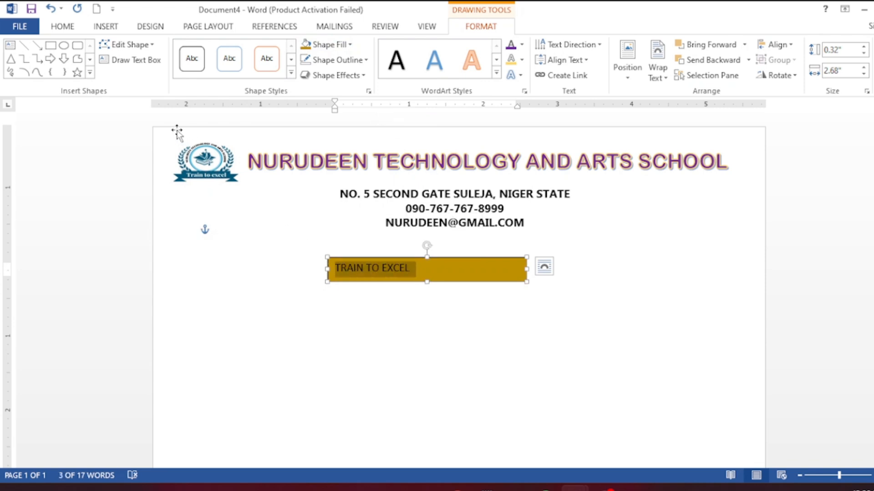
left_click(64, 26)
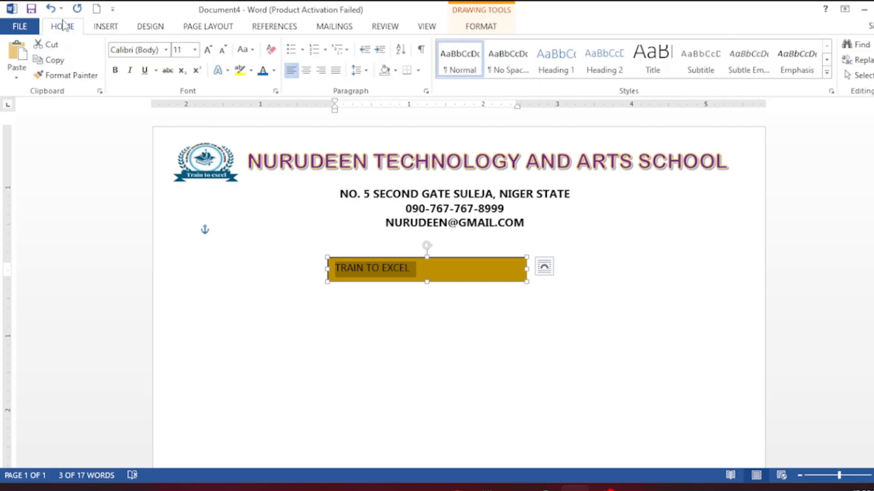
left_click(167, 49)
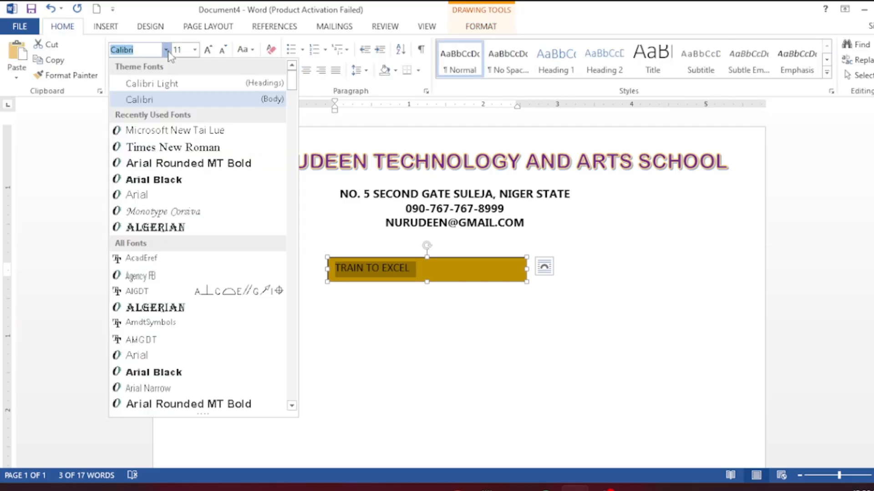
left_click(175, 163)
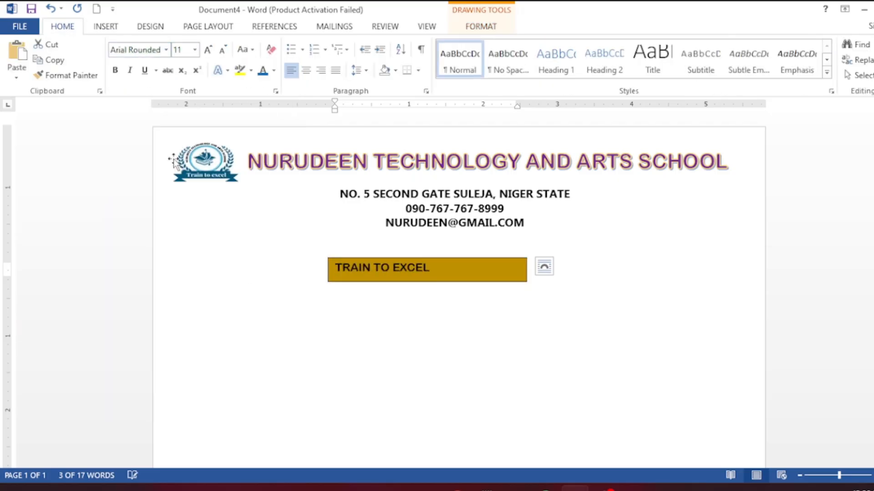
left_click(208, 51)
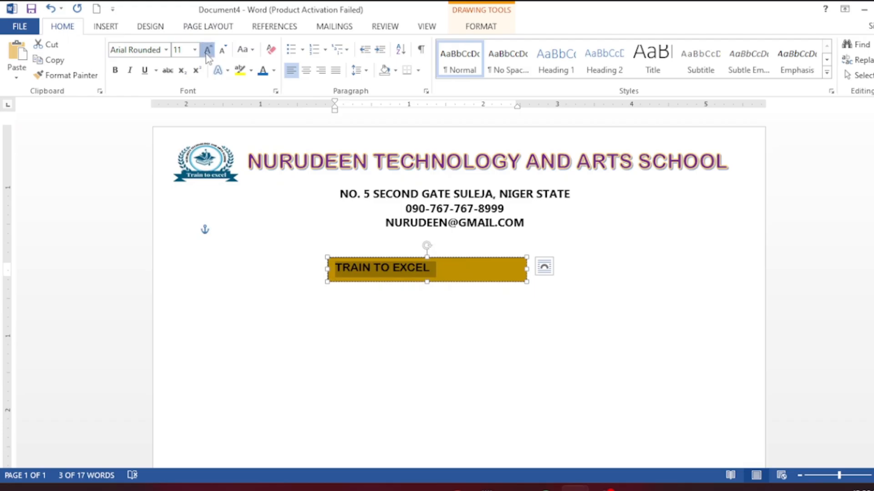
left_click(206, 53)
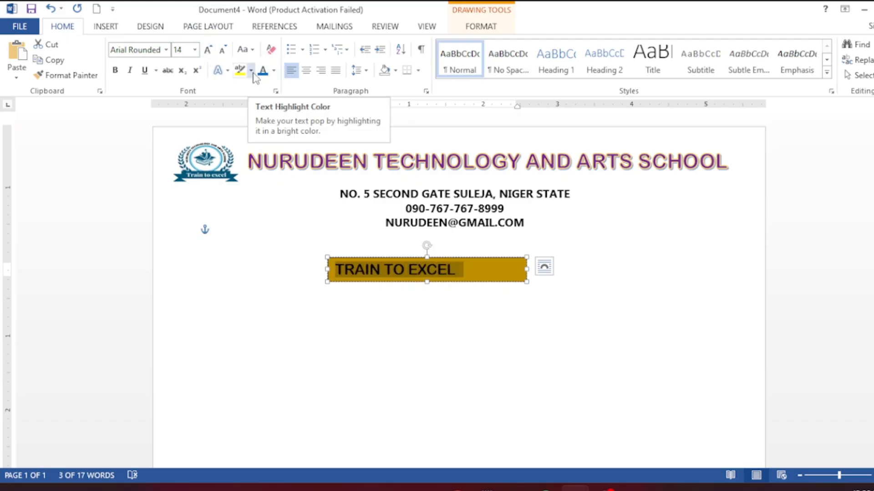
left_click(273, 71)
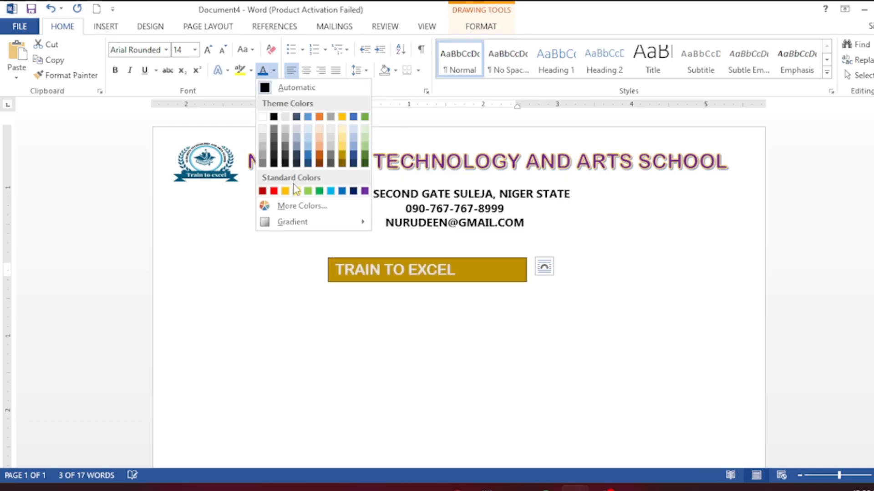
left_click(263, 129)
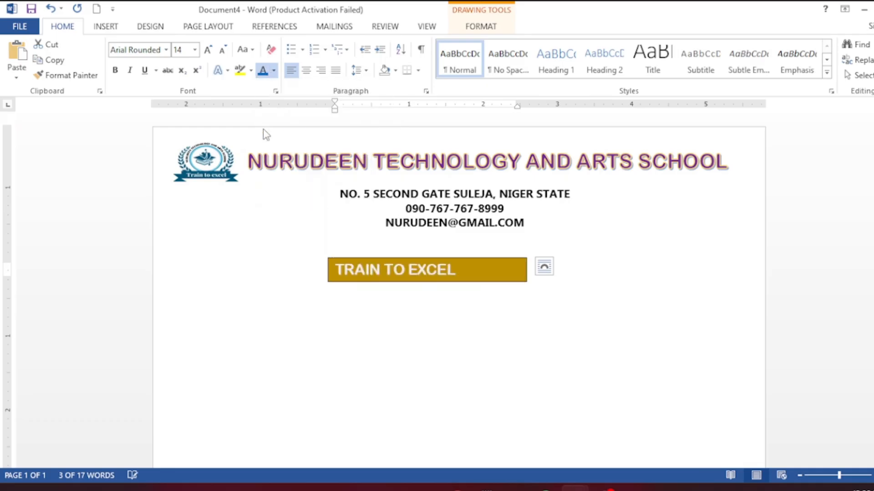
- Move the slogan box up, centre its text, narrow it, and nudge it right to centre it
left_click(474, 258)
left_click_drag(473, 257, 495, 242)
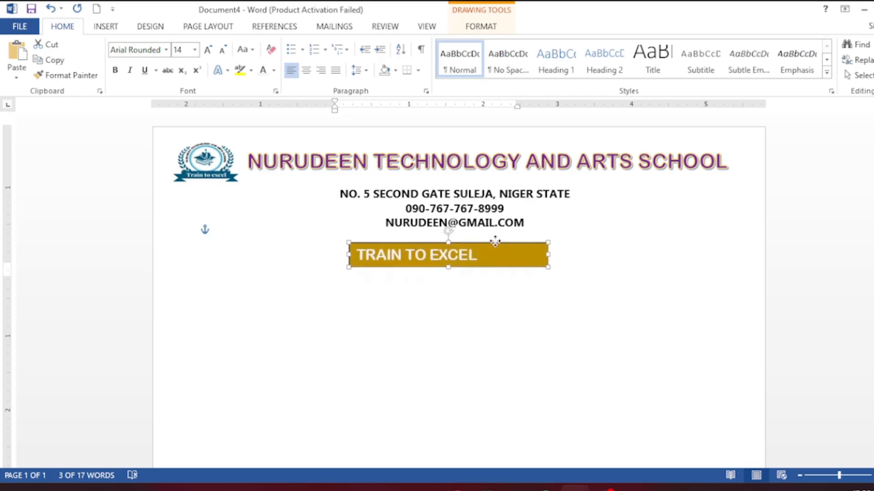
left_click(432, 255)
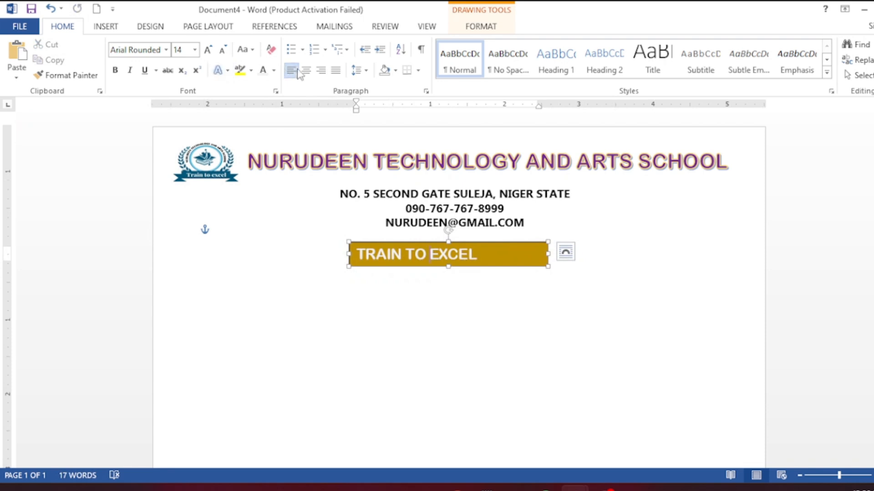
left_click(307, 72)
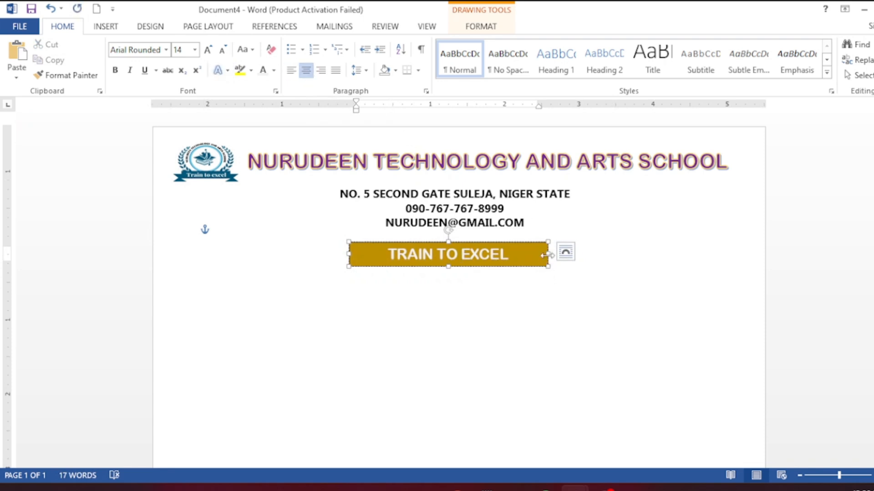
left_click_drag(547, 254, 509, 253)
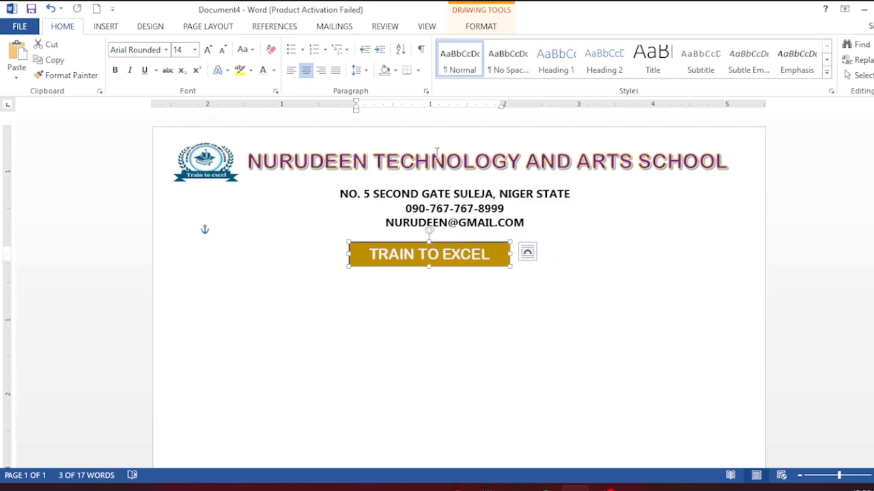
left_click(492, 35)
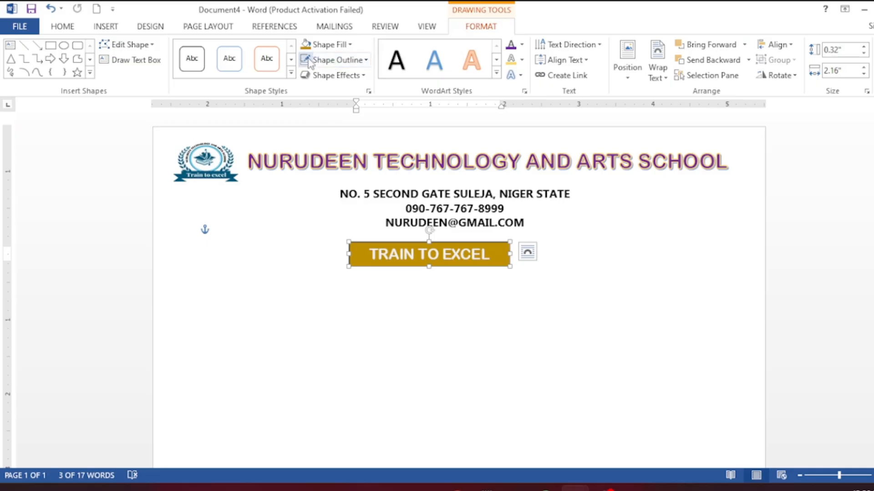
left_click(525, 289)
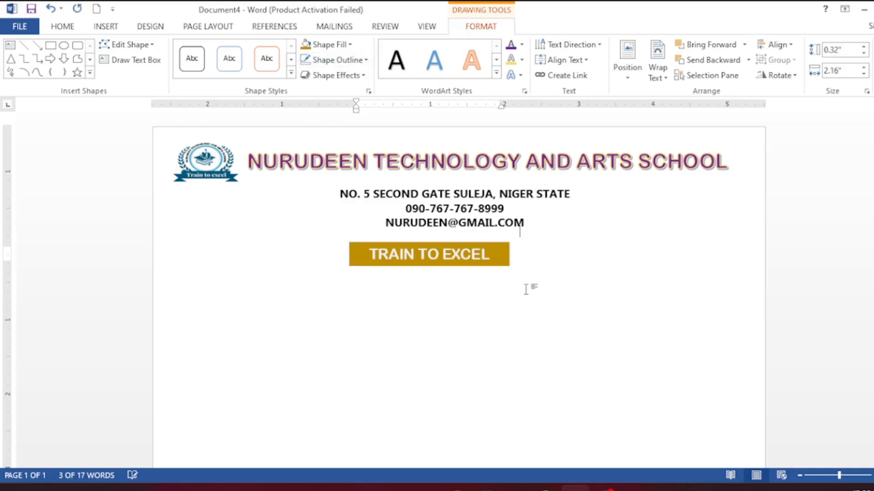
left_click(481, 248)
key("Right")
key("Right")
key("Right")
key("Right")
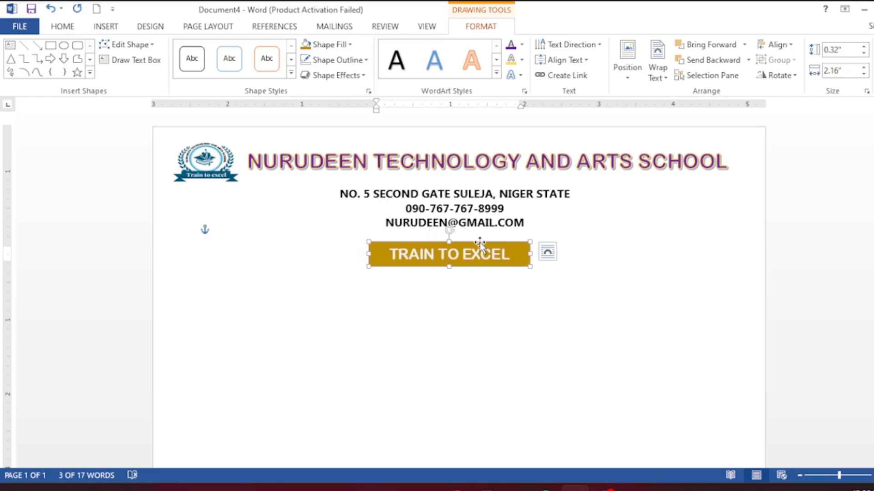
- Add TECHNOLOGY to the e-mail line in the address box
left_click(448, 224)
type("TECHNOL")
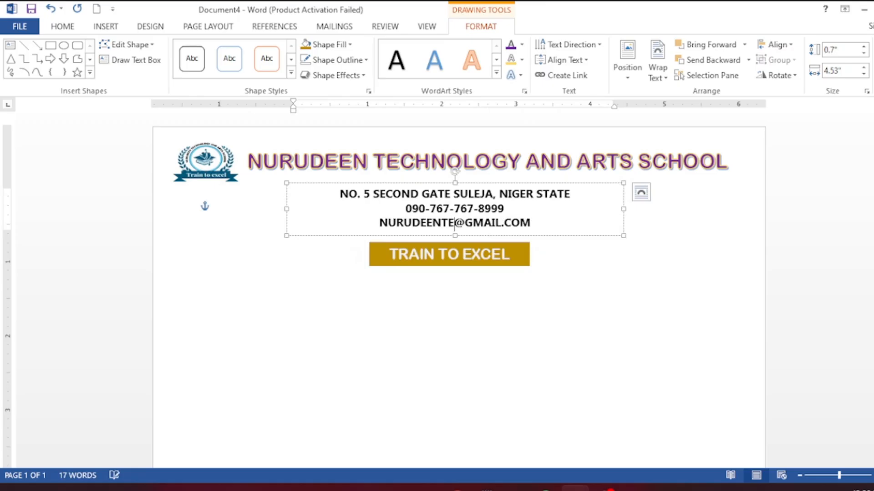
type("OGY")
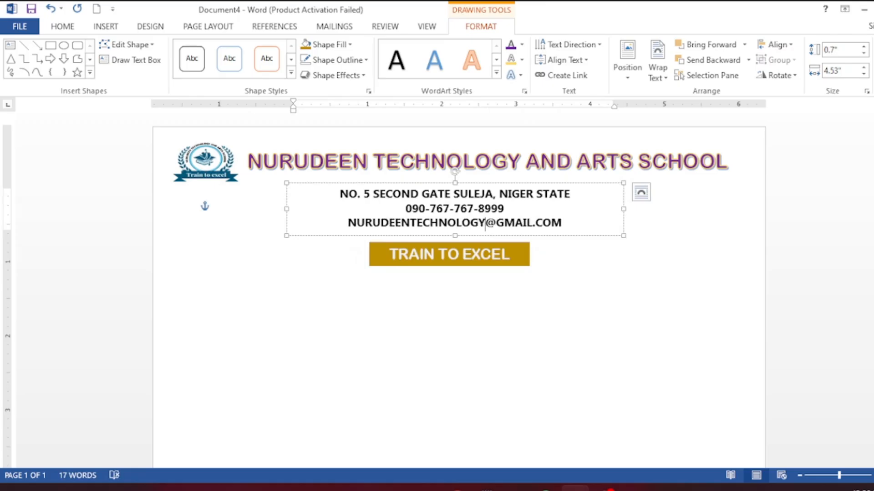
left_click(394, 278)
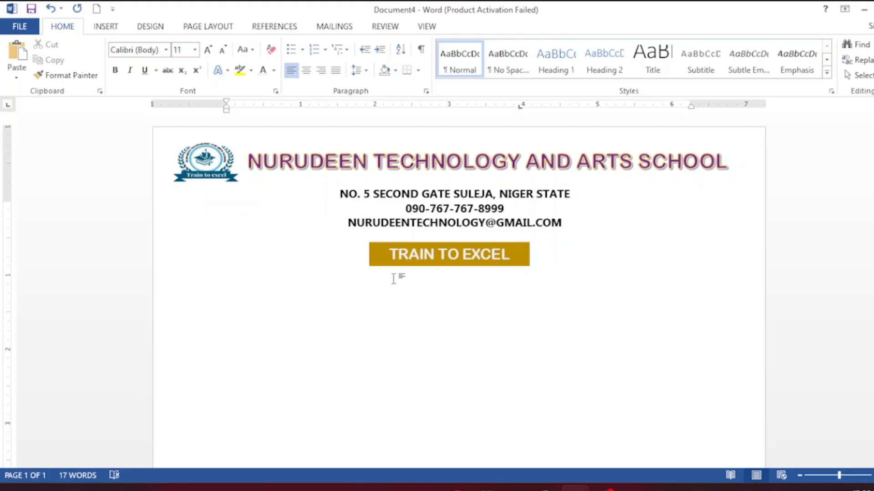
left_click(107, 30)
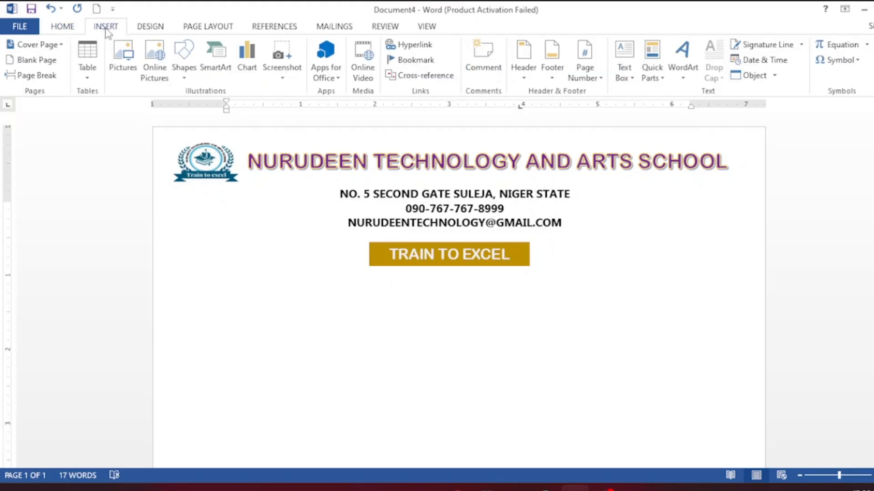
left_click(184, 60)
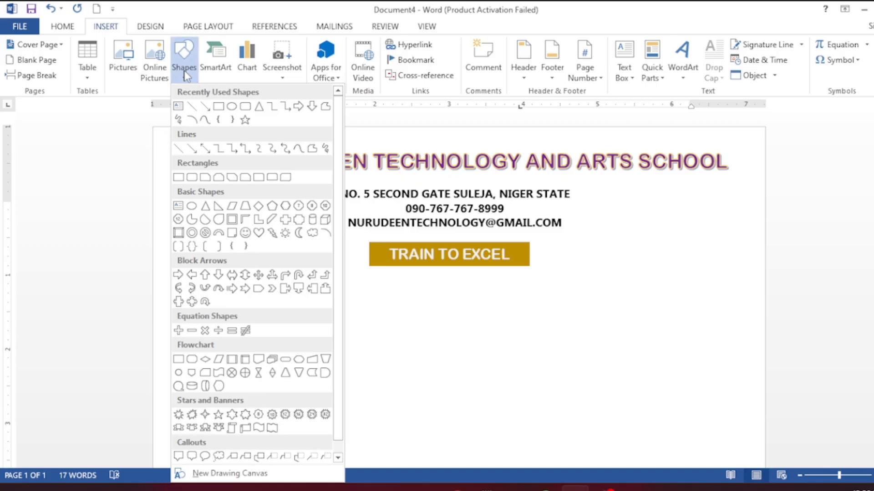
left_click(178, 107)
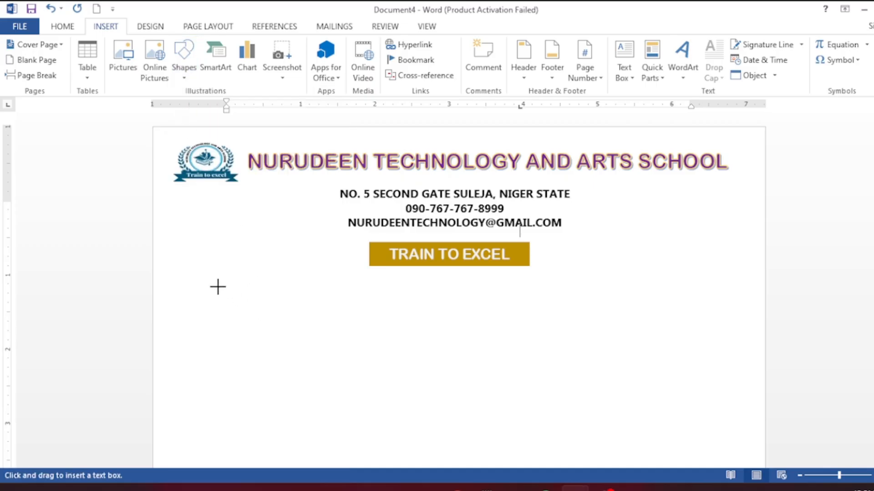
mouse_move(213, 286)
left_mouse_down()
mouse_move(305, 333)
mouse_move(305, 308)
mouse_move(760, 309)
left_mouse_up()
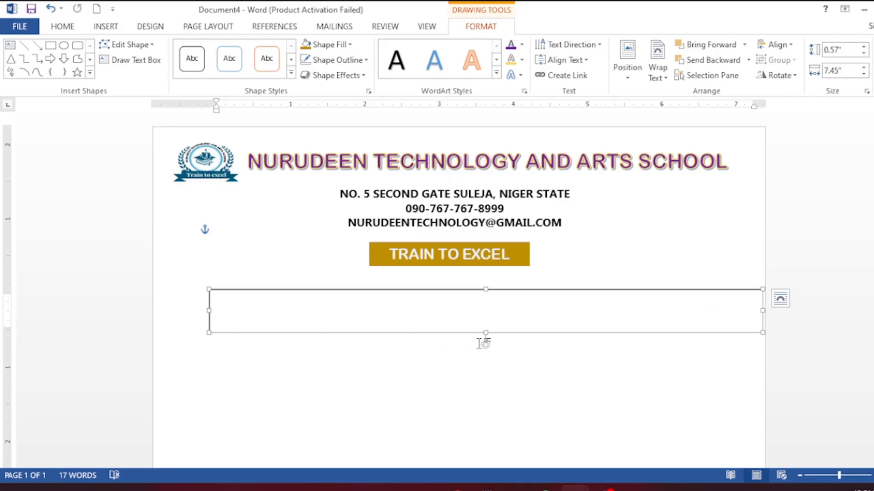
left_click_drag(485, 344, 489, 295)
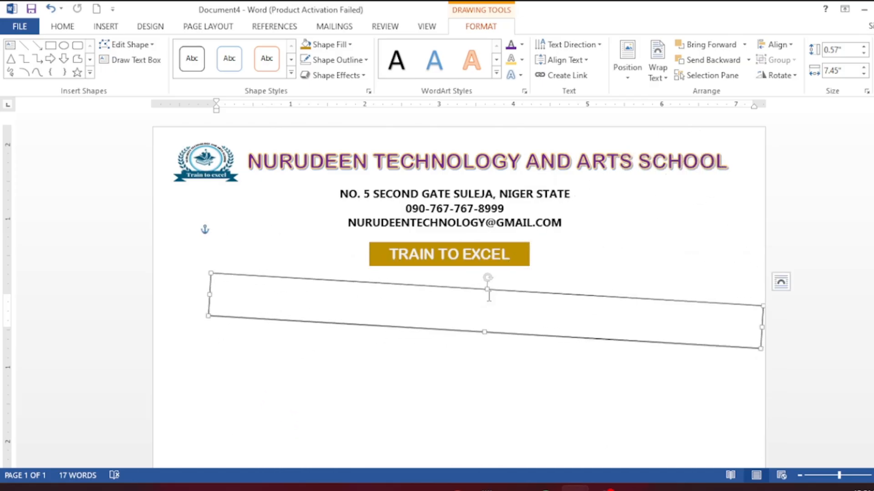
key("Delete")
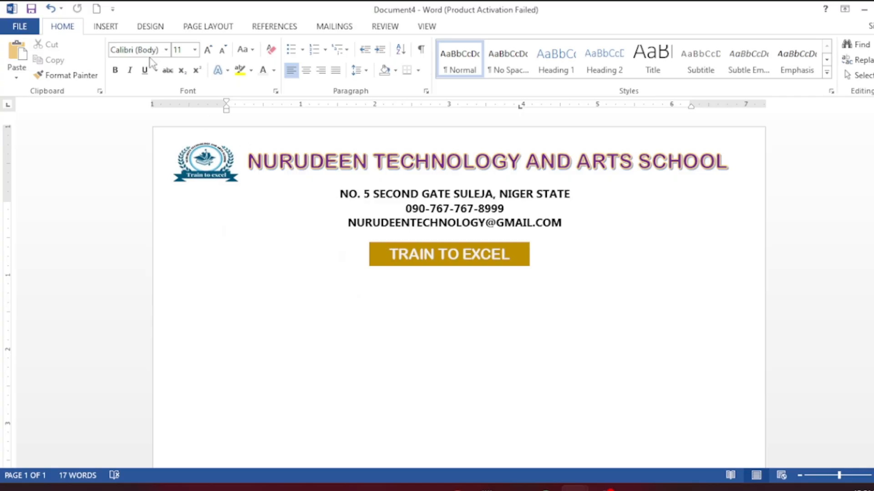
- Draw a wide text box under the banner and type the dotted OUR REF, YOUR REF and DATE line
left_click(108, 27)
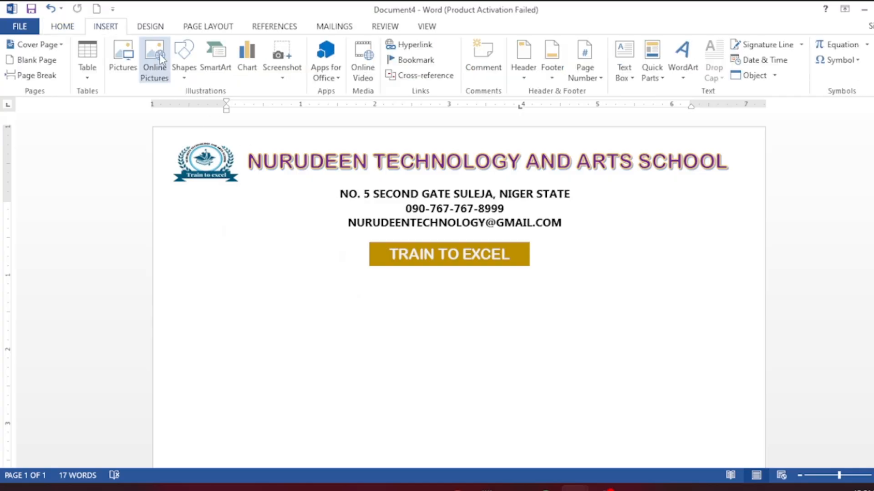
left_click(180, 64)
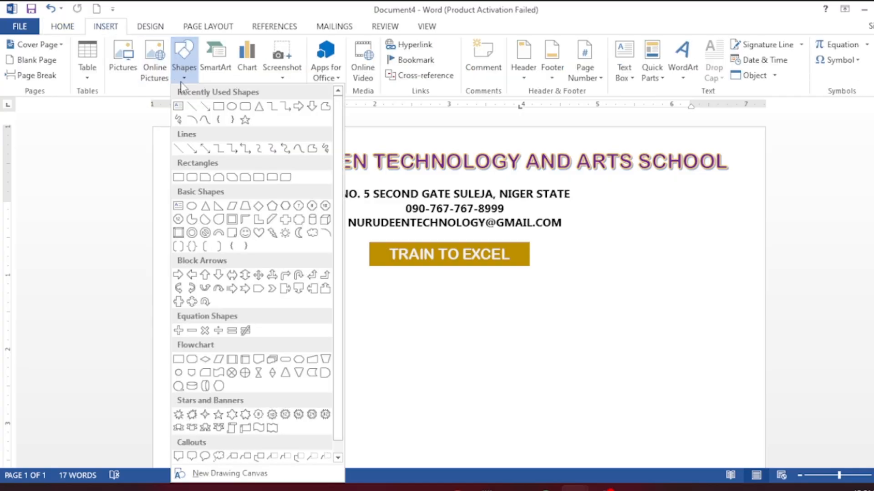
left_click(179, 108)
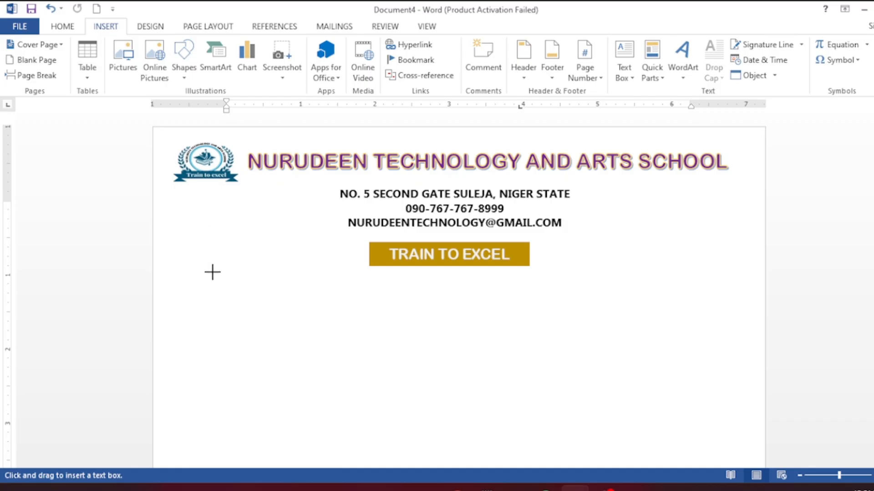
mouse_move(212, 272)
left_mouse_down()
mouse_move(381, 306)
mouse_move(610, 314)
mouse_move(759, 300)
left_mouse_up()
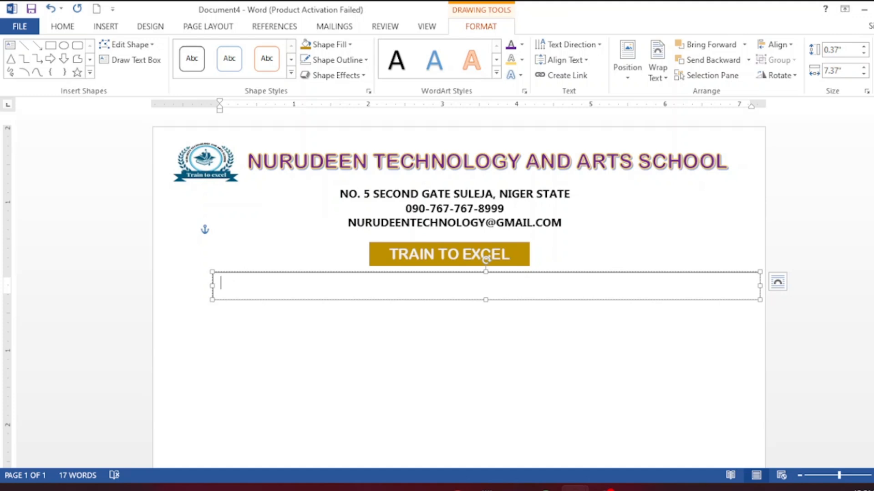
type("OUR REF:............................................")
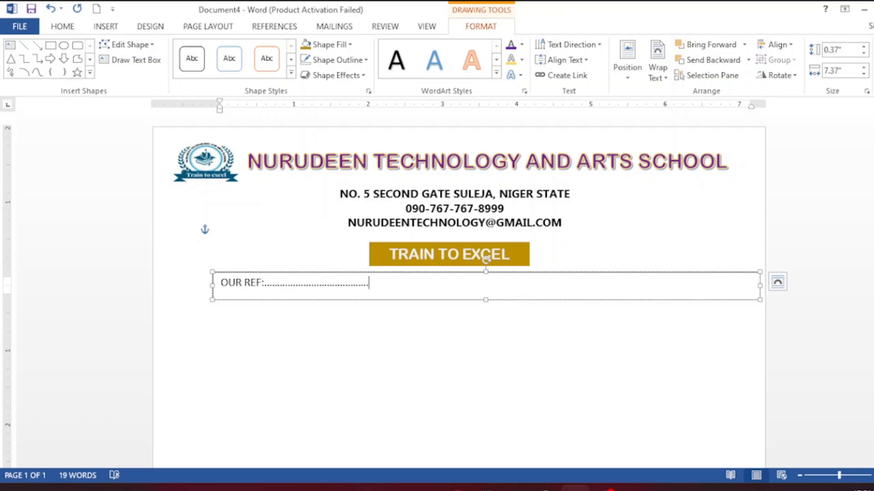
type("YOUR REF:.")
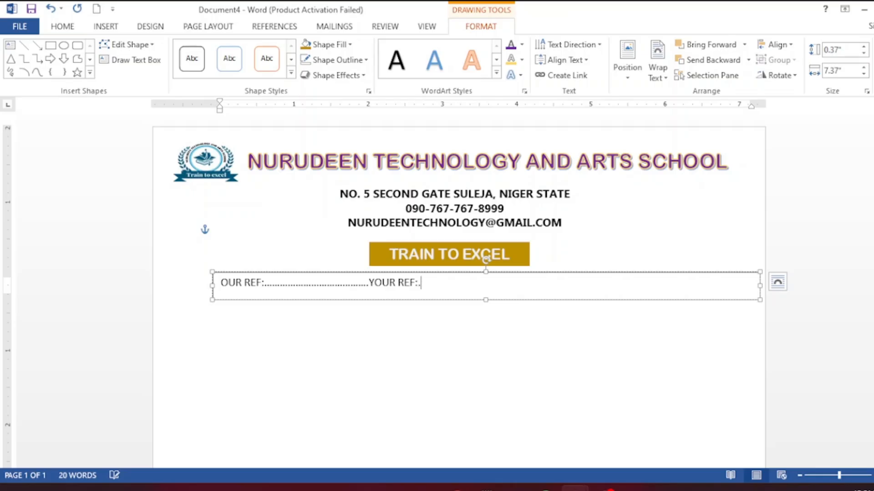
type("........................................................")
type("DA")
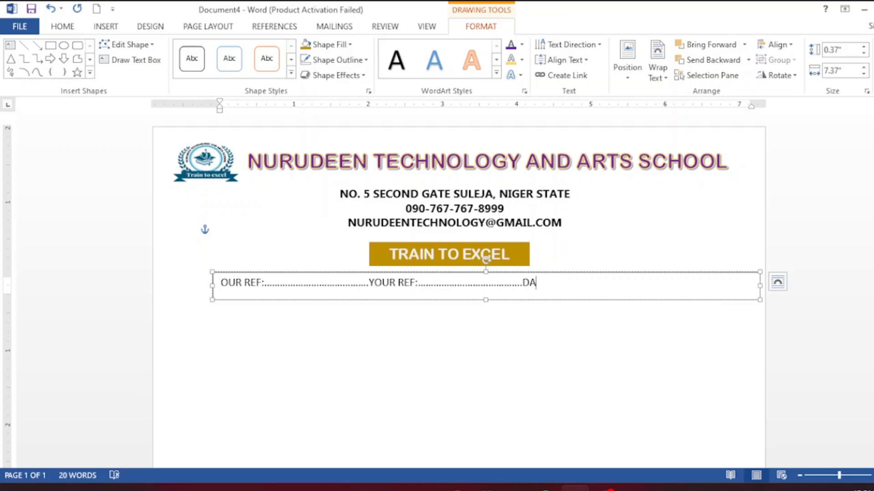
type("TE:.......................")
- Set the reference line in Monotype Corsiva and widen its box to the left
triple_click(229, 286)
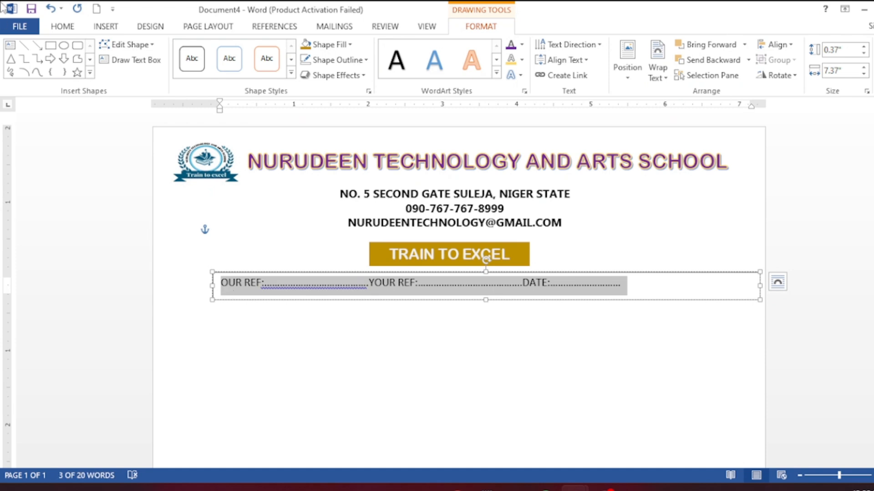
left_click(64, 27)
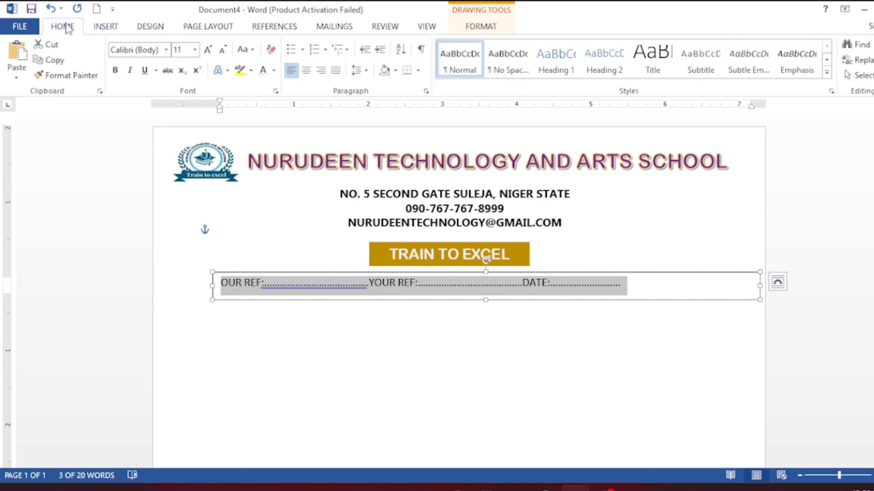
left_click(166, 50)
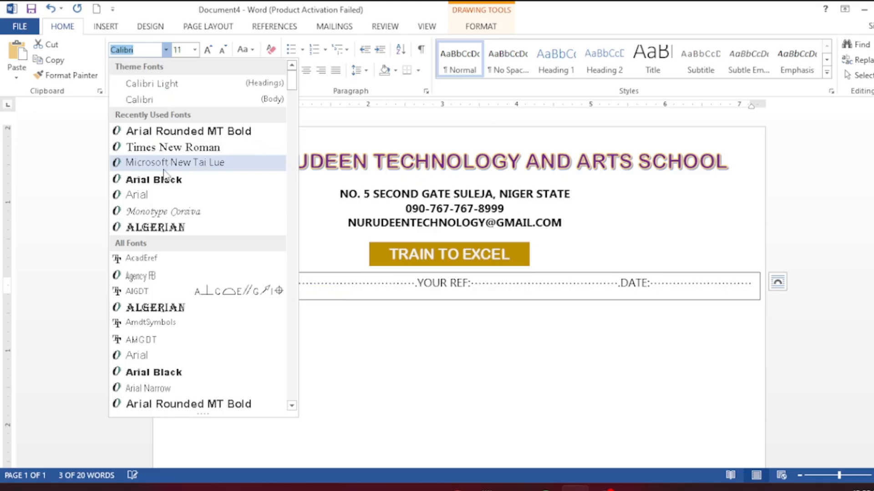
left_click(170, 211)
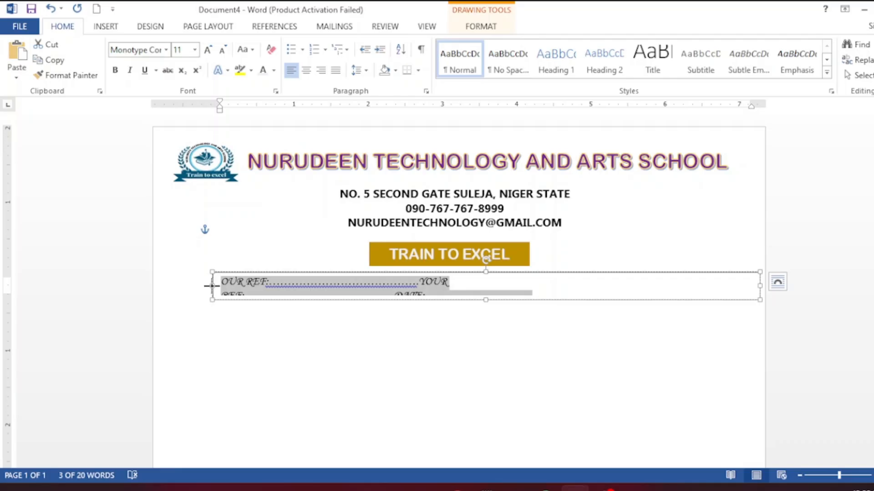
left_click_drag(212, 286, 160, 285)
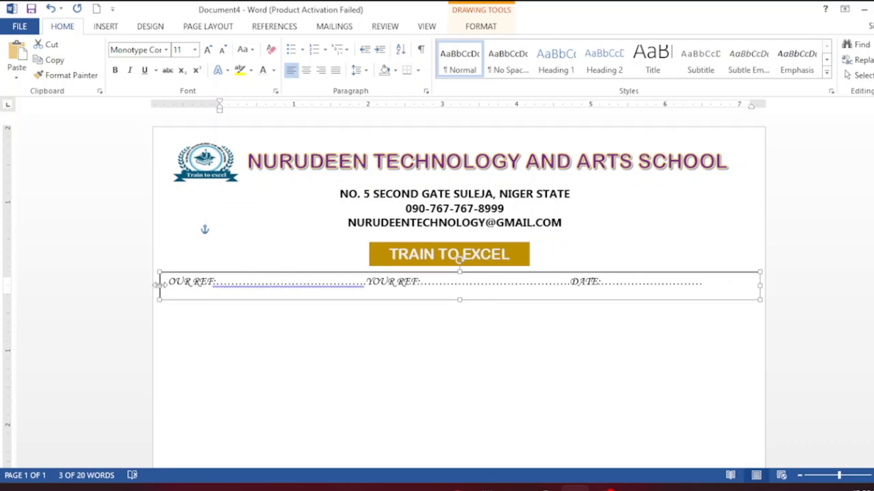
- Make the reference line bold purple and add six more dots before DATE
triple_click(328, 286)
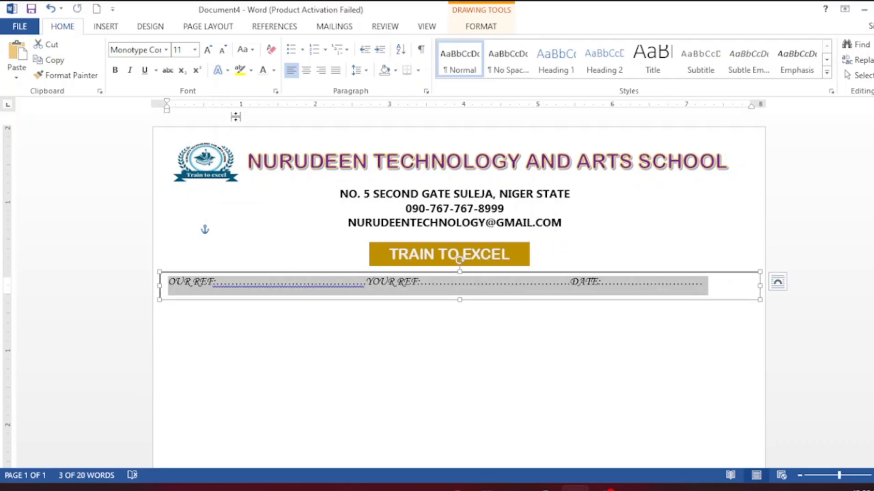
left_click(116, 71)
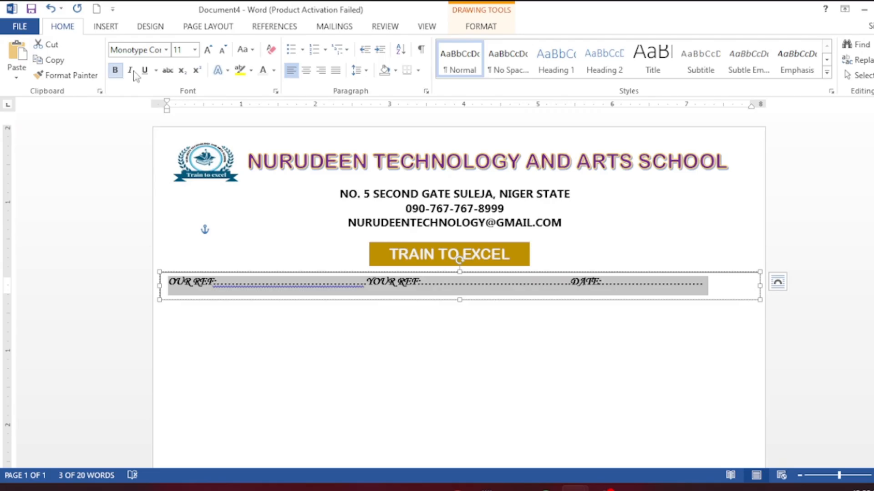
left_click(273, 70)
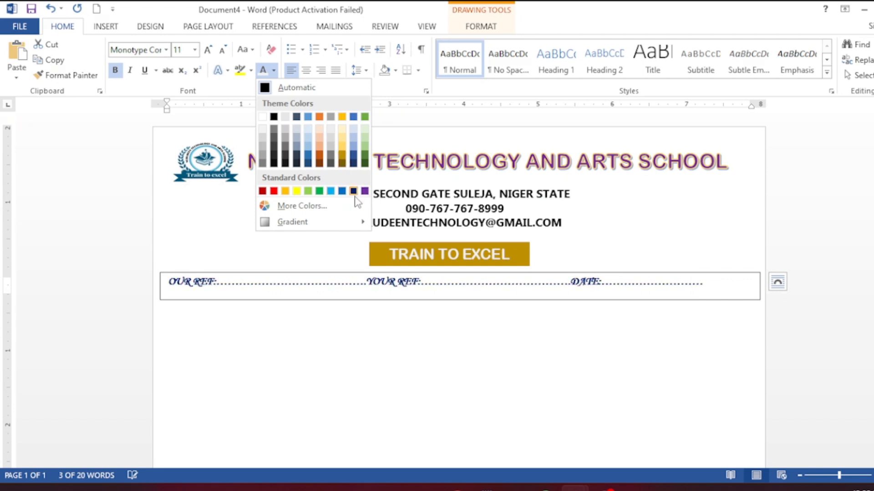
left_click(365, 190)
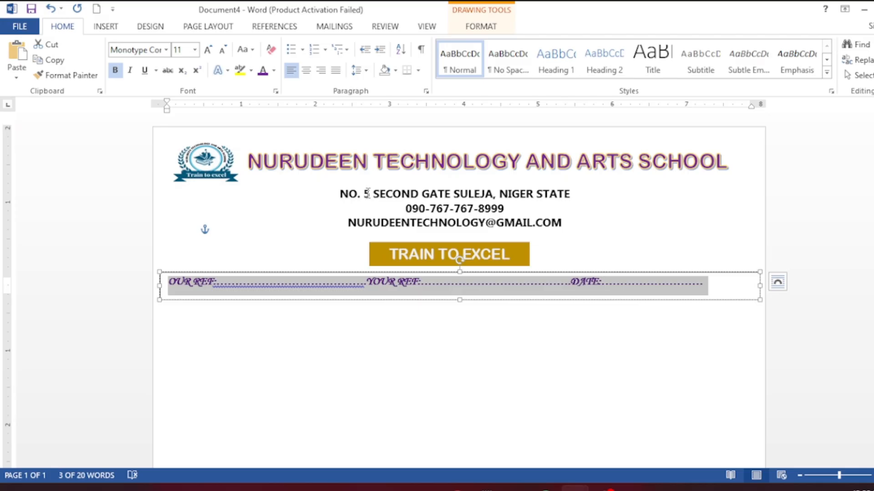
left_click(521, 283)
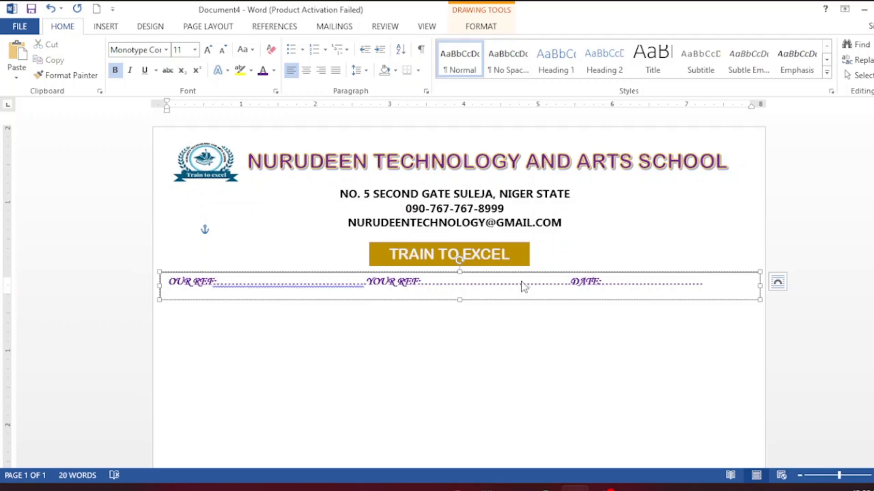
type("......")
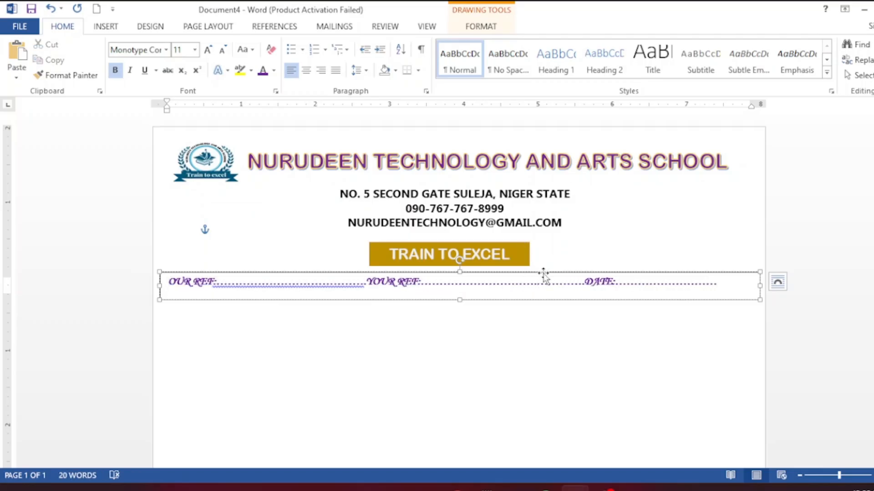
left_click(542, 272)
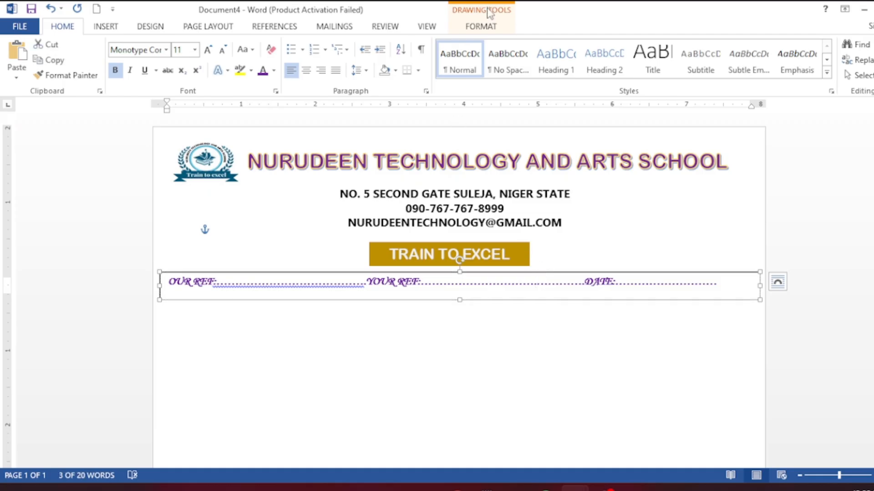
- Give the reference box No Fill and No Outline
left_click(488, 29)
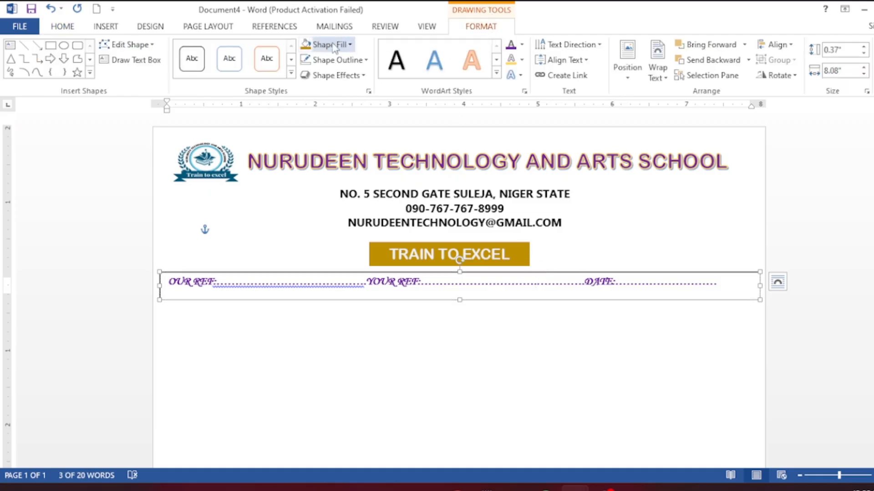
left_click(349, 44)
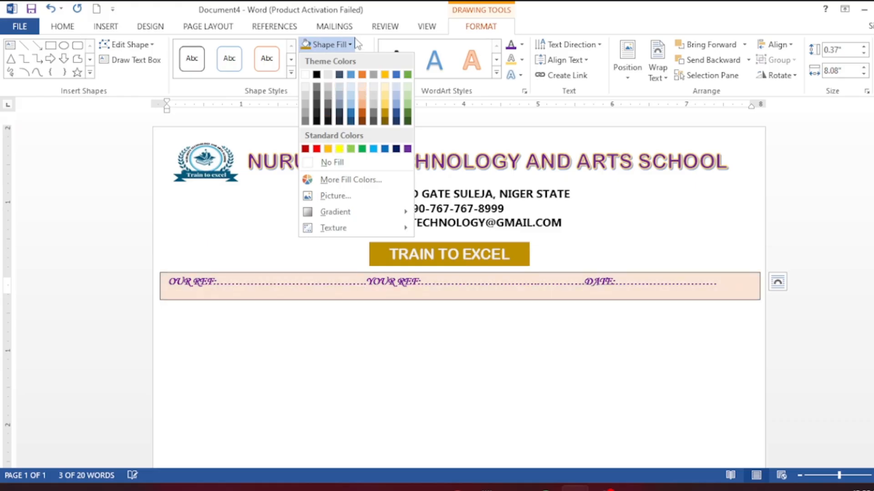
left_click(344, 171)
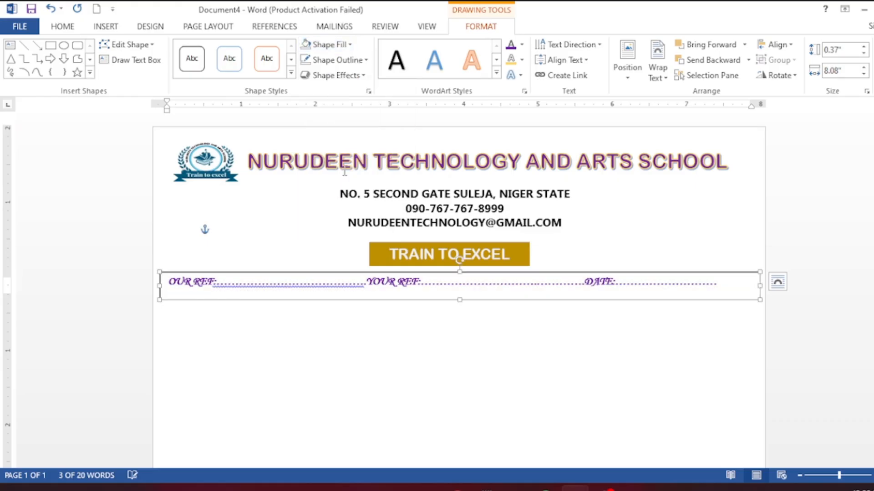
left_click(358, 61)
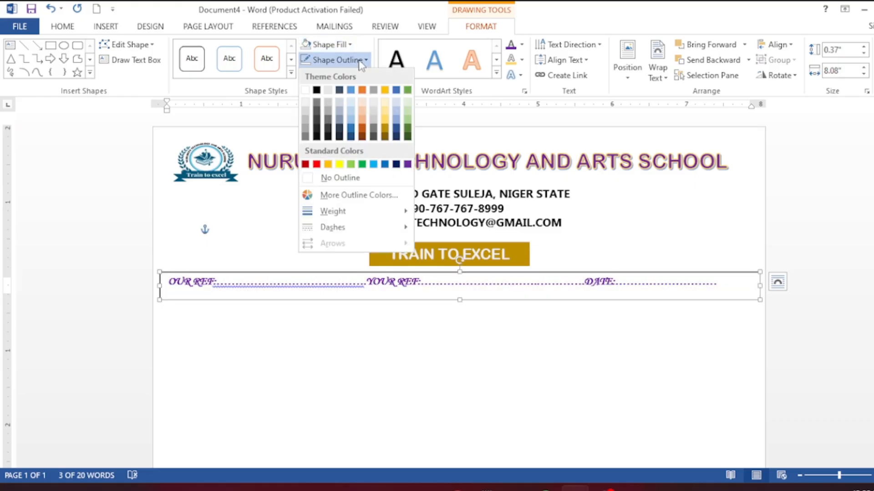
left_click(342, 178)
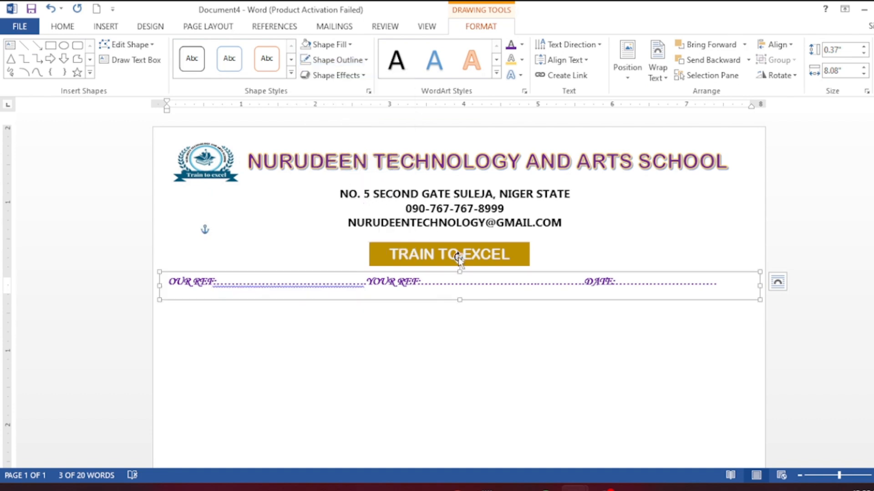
- Paste into the reference line and nudge the box two steps right
left_click(469, 275)
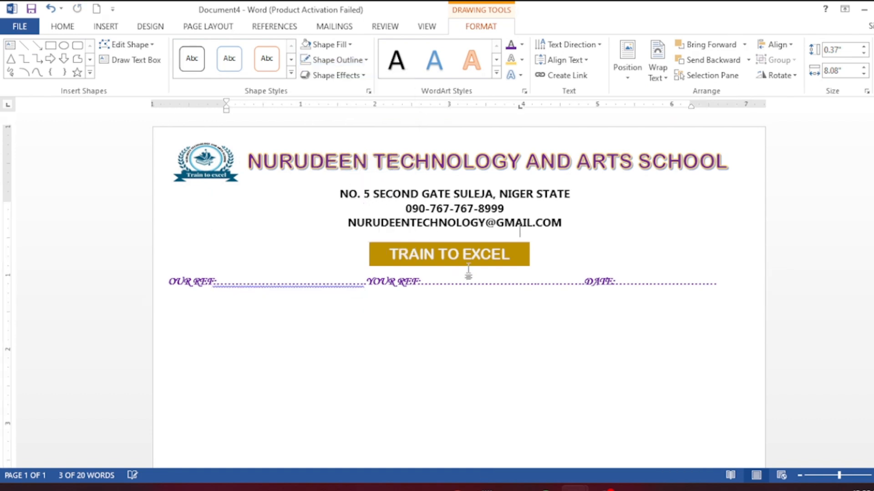
left_click(470, 290)
key("ctrl+v")
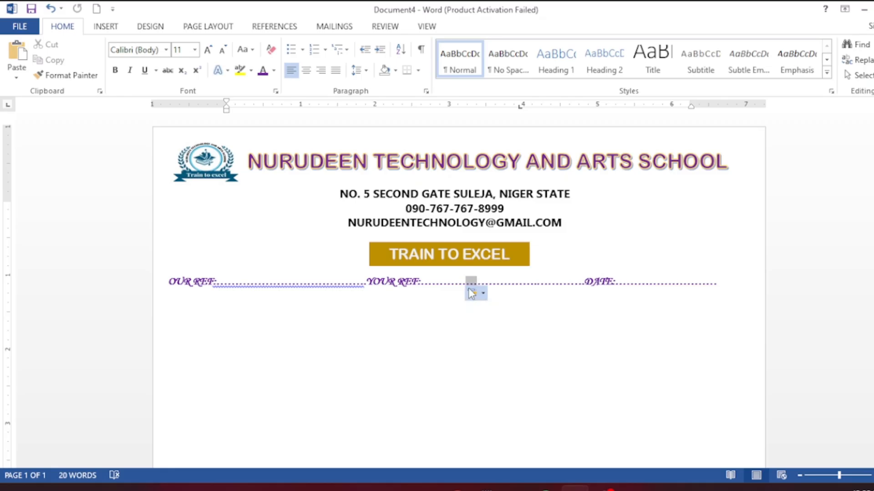
left_click(454, 282)
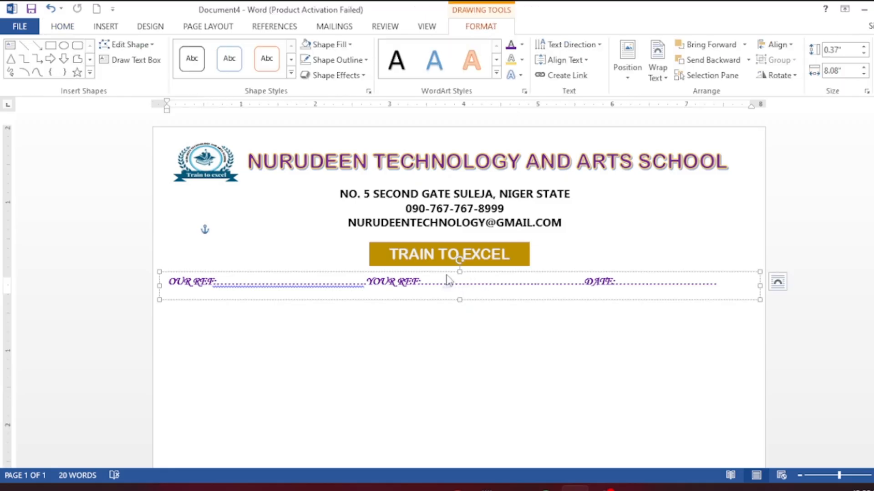
left_click(445, 272)
key("Right")
key("Right")
key("Right")
key("Right")
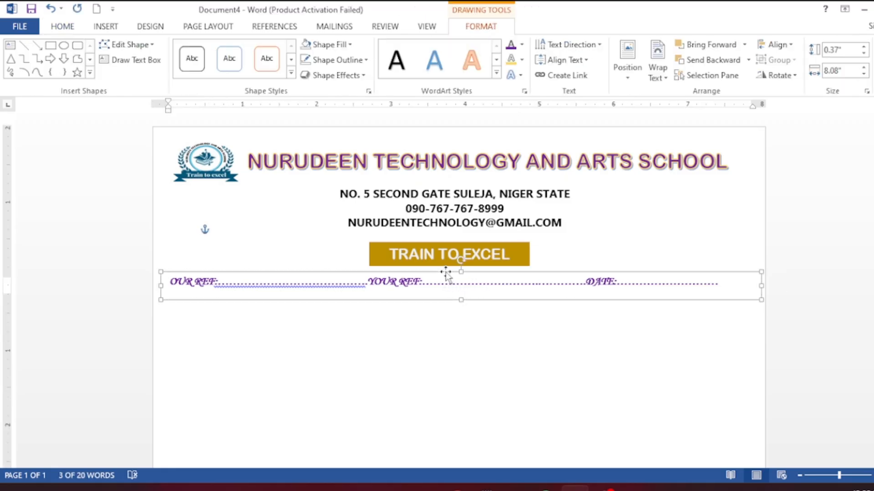
key("Right")
key("Right")
key("Right")
key("Right")
key("Right")
key("Right")
key("Right")
key("Right")
key("Right")
key("Right")
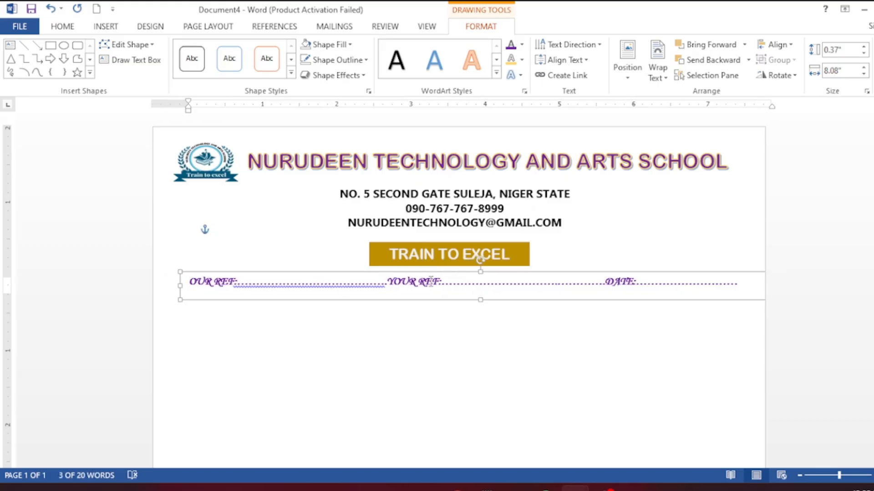
left_click(423, 308)
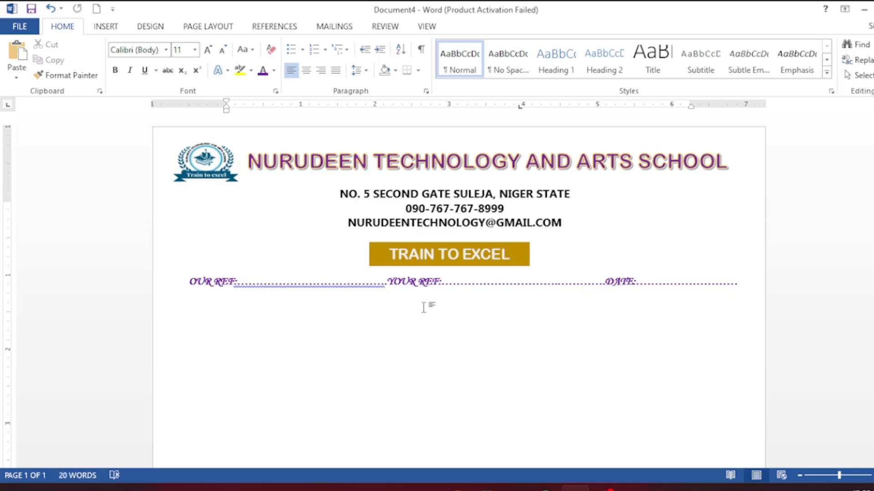
- Draw a rectangle under the reference line and stretch it from edge to edge of the page
left_click(113, 28)
left_click(182, 78)
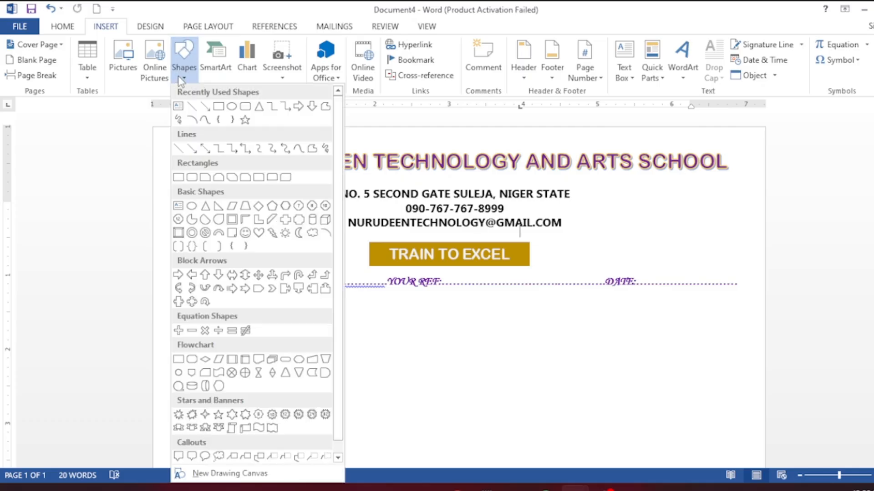
left_click(218, 106)
left_click(169, 299)
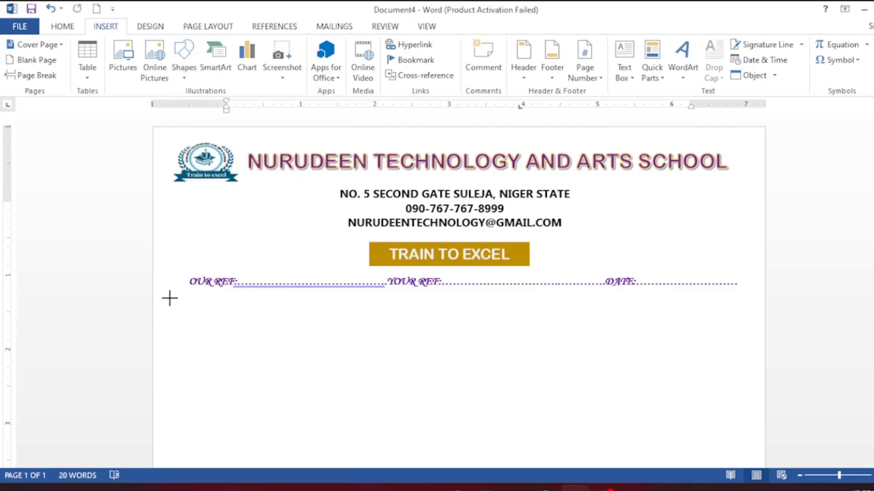
left_click(175, 307)
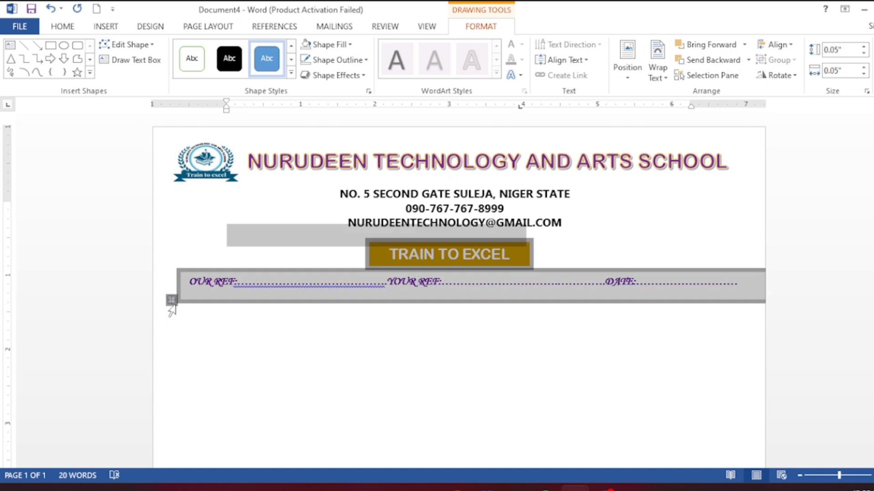
left_click(168, 302)
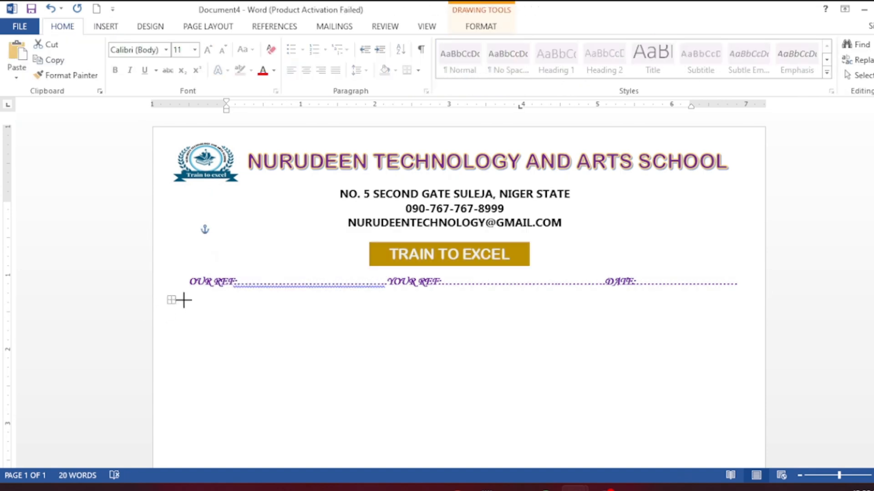
left_click_drag(182, 299, 780, 292)
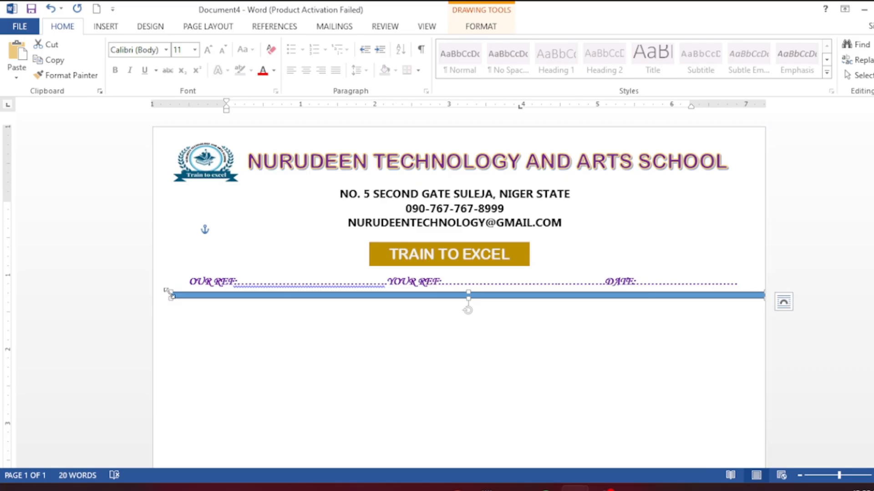
left_click_drag(169, 293, 132, 298)
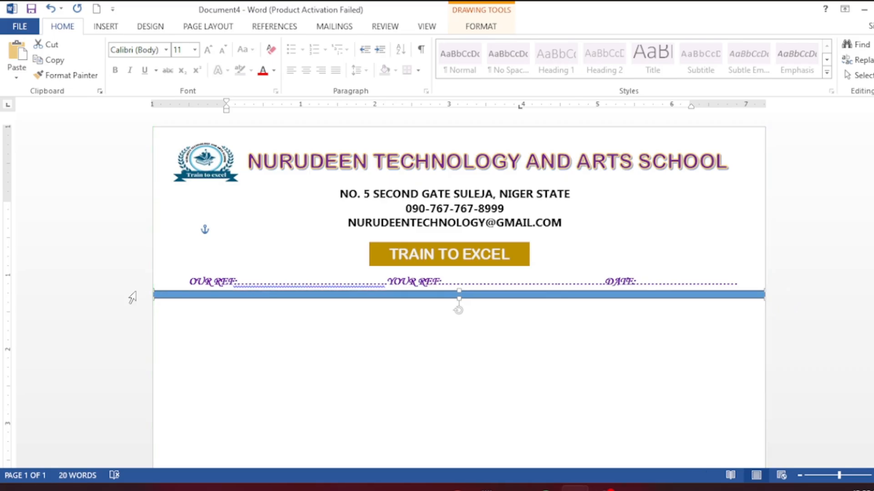
- Give the bar no fill and a 1½ pt dark blue outline to form a double divider
left_click(469, 28)
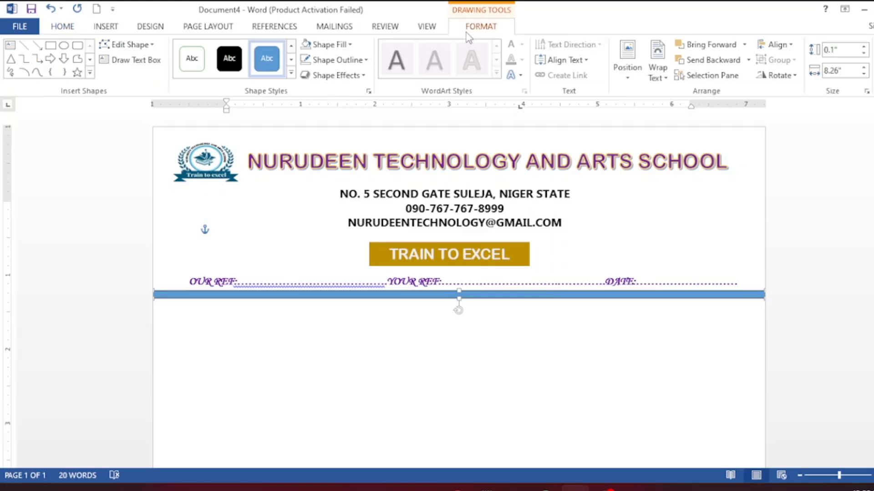
left_click(306, 45)
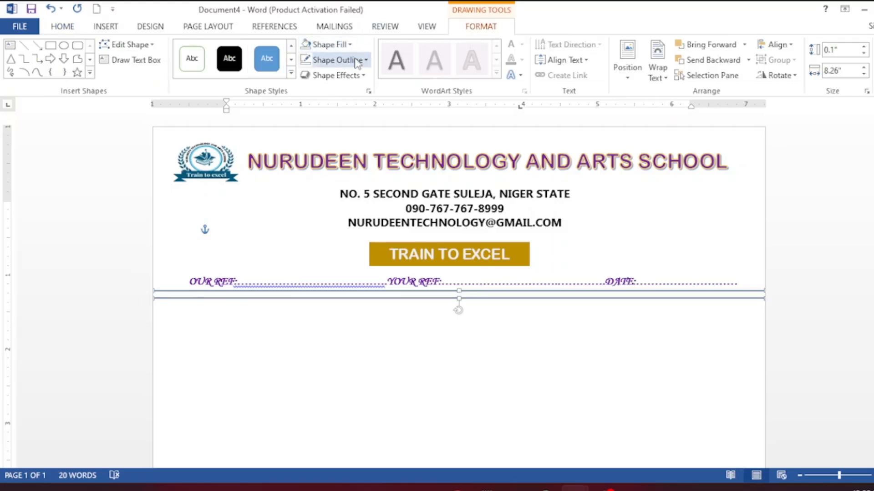
left_click(356, 61)
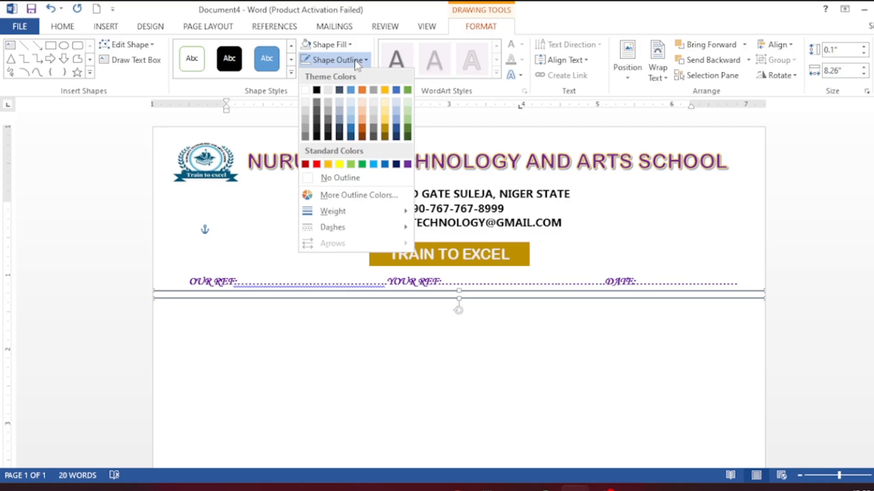
mouse_move(330, 217)
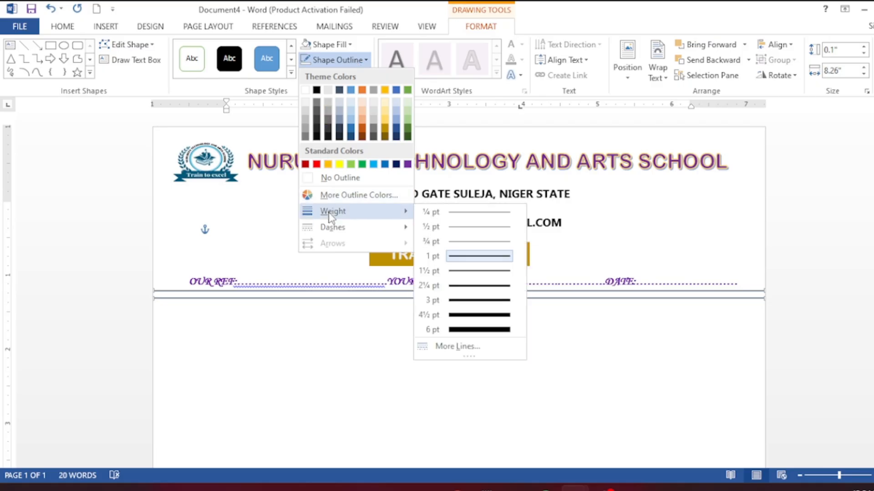
left_click(457, 272)
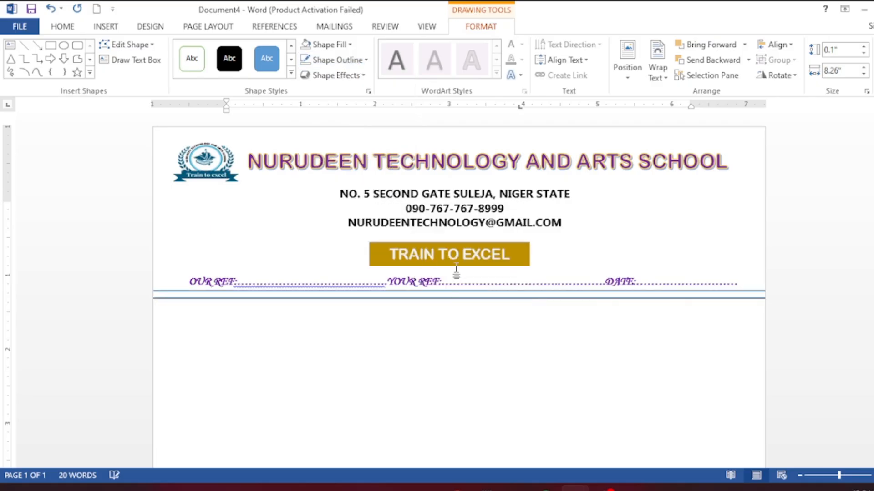
left_click(364, 60)
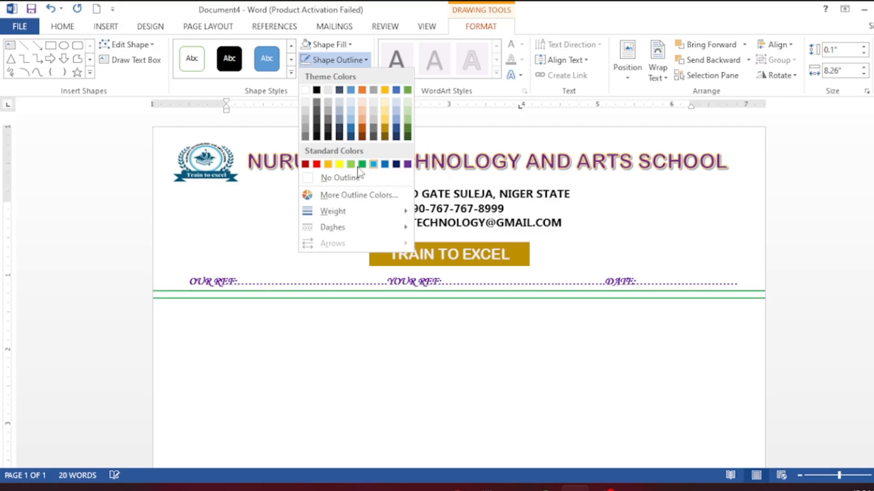
left_click(396, 164)
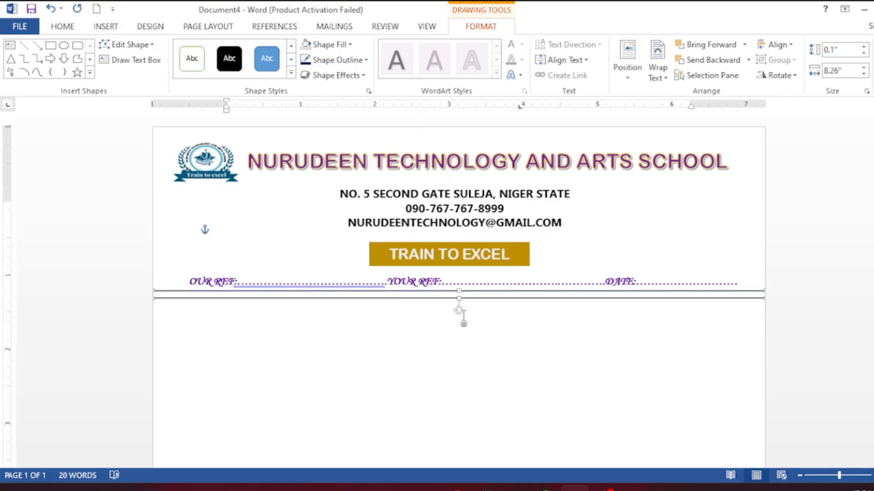
left_click(463, 318)
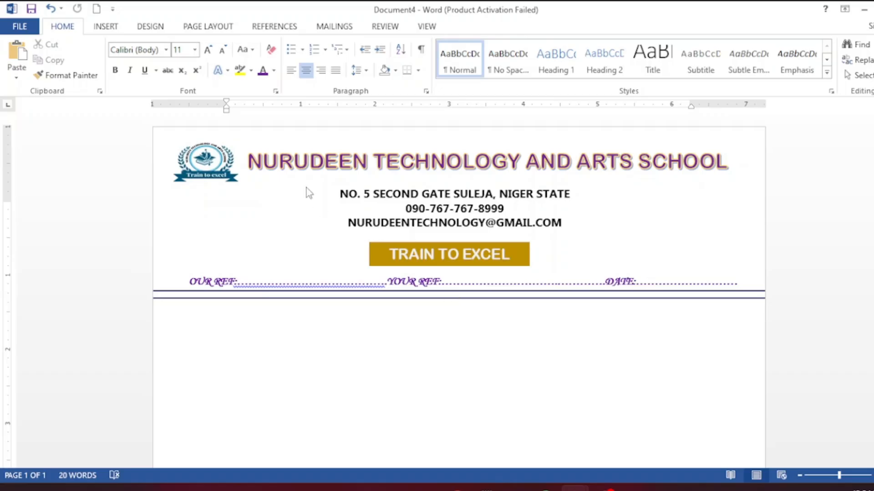
- Open the Printed Watermark dialog via Design > Watermark > Custom Watermark
left_click(150, 28)
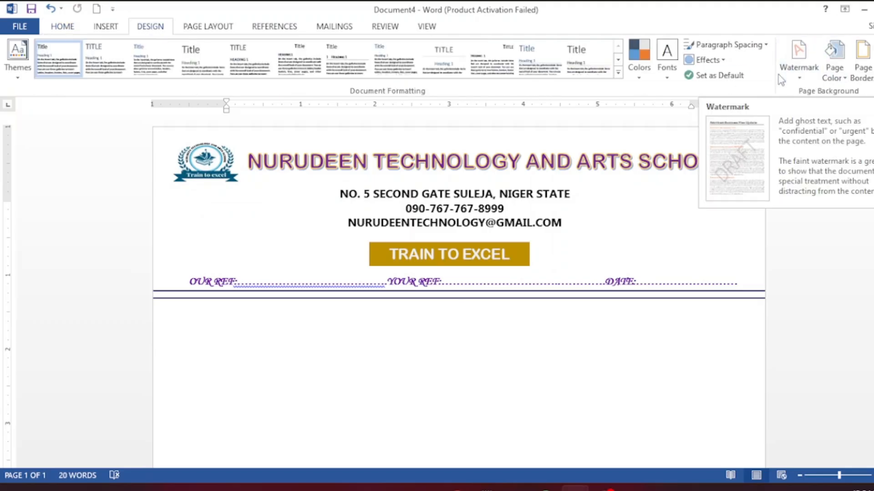
left_click(803, 73)
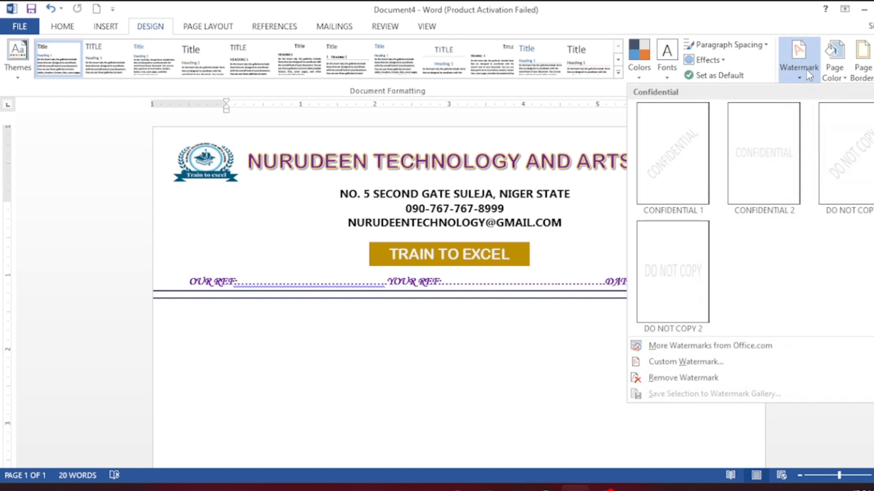
left_click(703, 366)
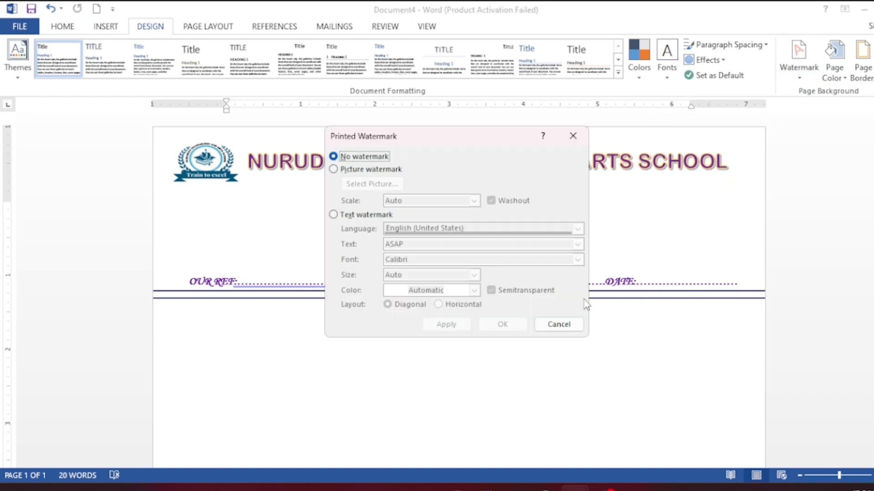
- Replace the default ASAP text watermark with NURUDEENTECHSCHOOL in Californian FB and apply it
left_click(334, 215)
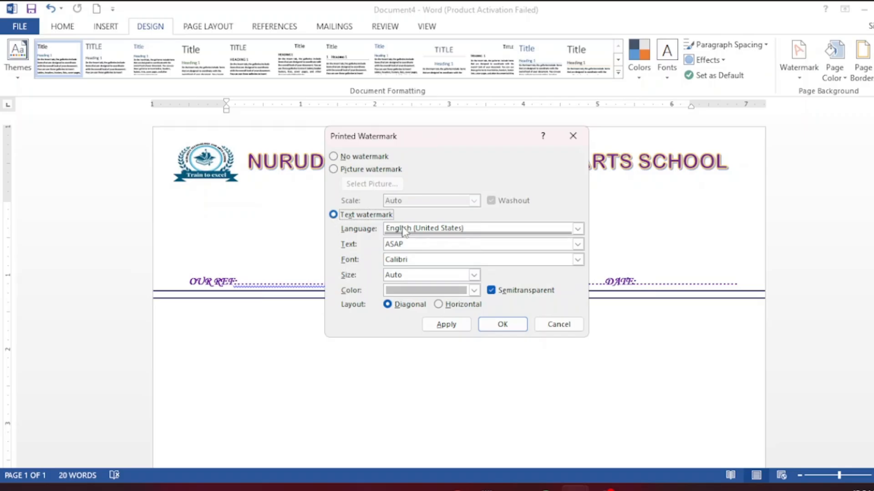
left_click(448, 243)
key("BackSpace")
key("BackSpace")
key("BackSpace")
key("BackSpace")
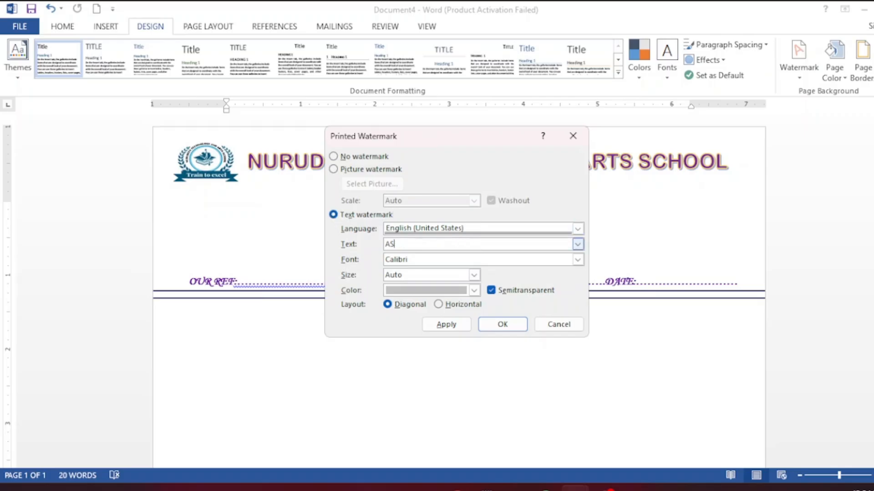
type("NURUDEENTECHSCHOOL")
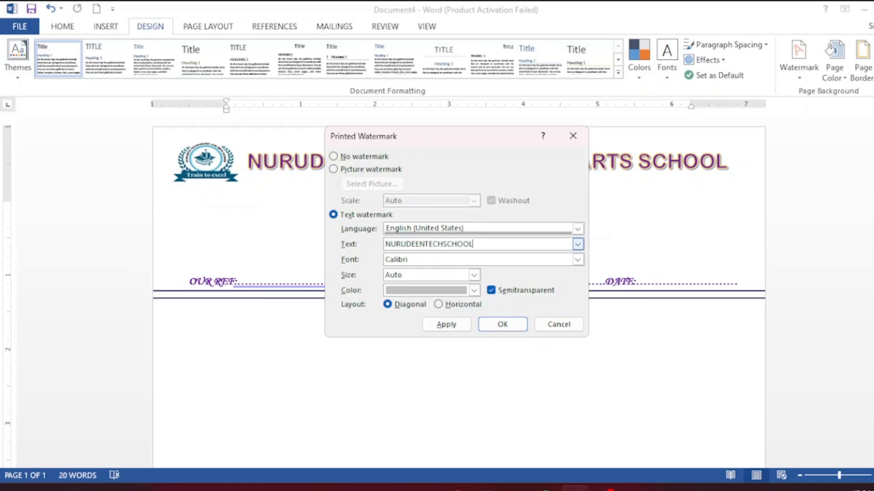
left_click(440, 259)
left_click(578, 261)
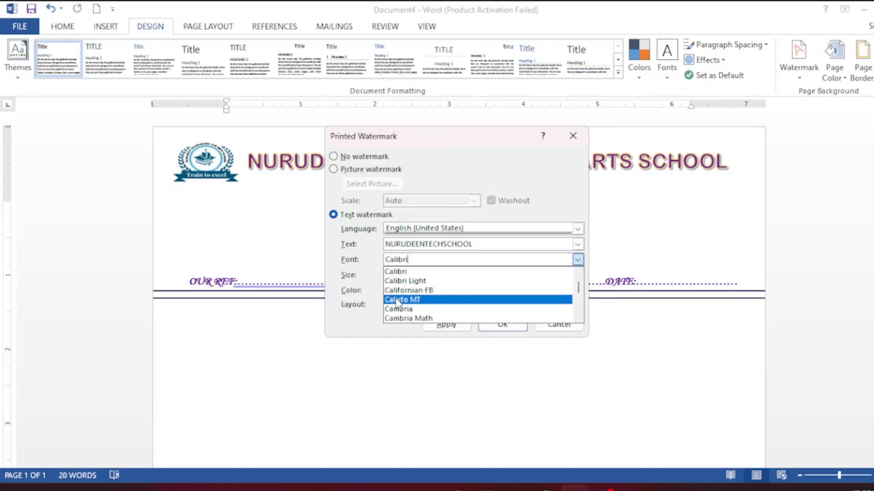
left_click(417, 291)
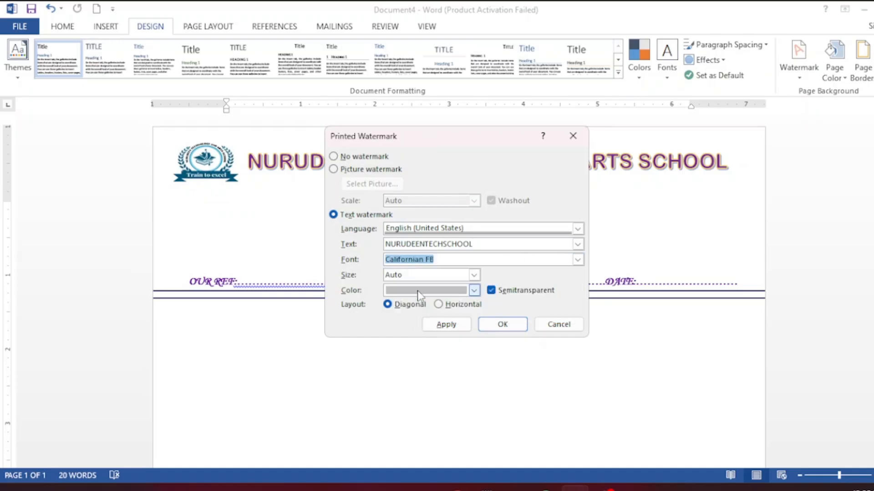
left_click(446, 324)
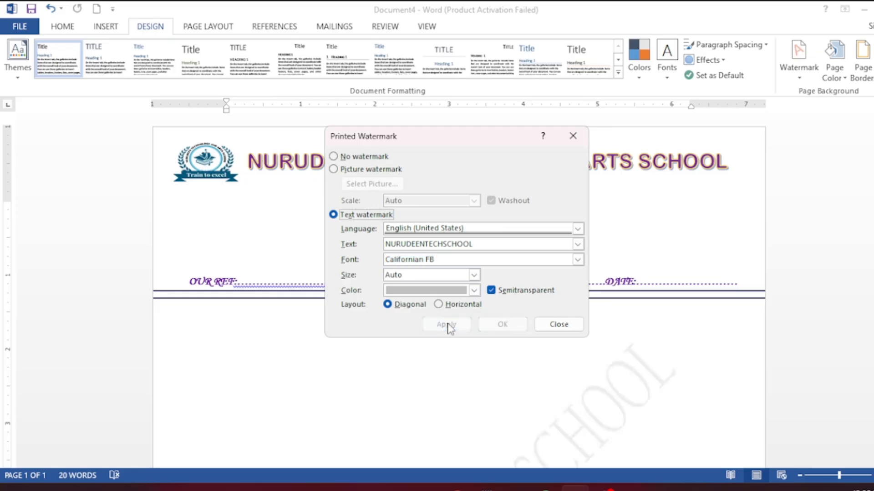
- Change the watermark colour to light peach, apply it, and close the dialog
left_click(473, 291)
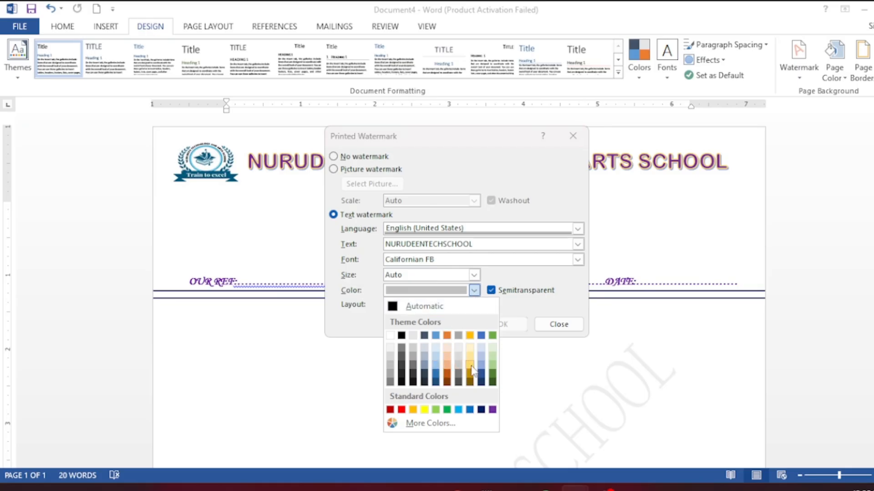
left_click(448, 367)
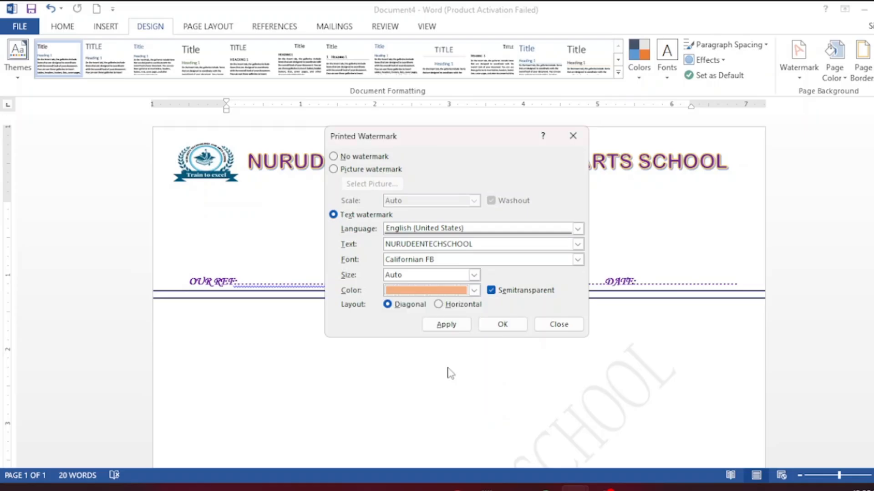
left_click(454, 329)
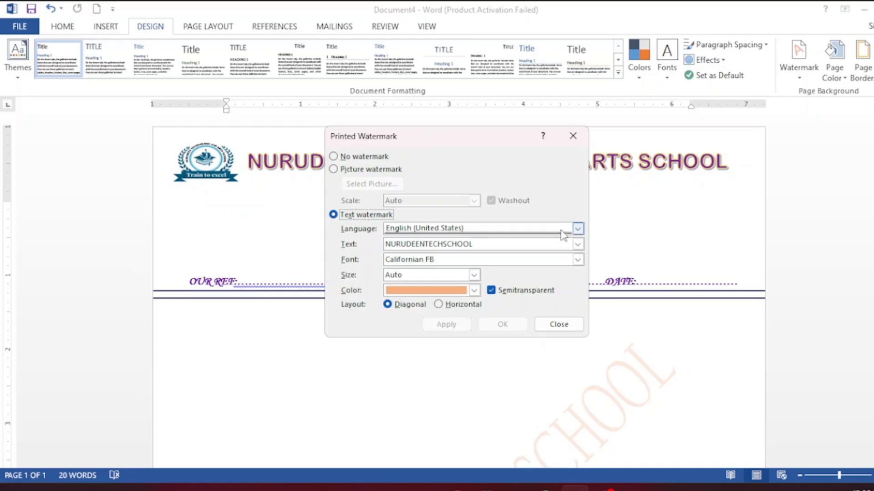
left_click(559, 325)
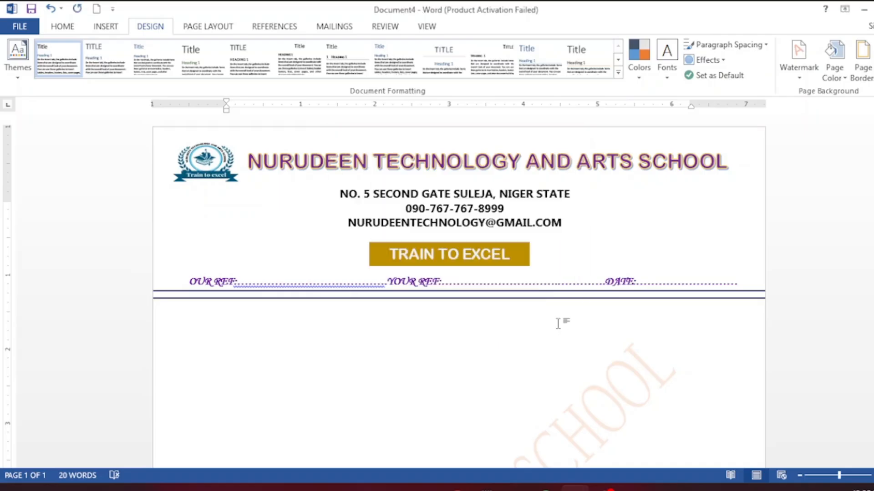
- Zoom out to the whole letterhead and nudge the TRAIN TO EXCEL slogan box right and up
left_click(826, 475)
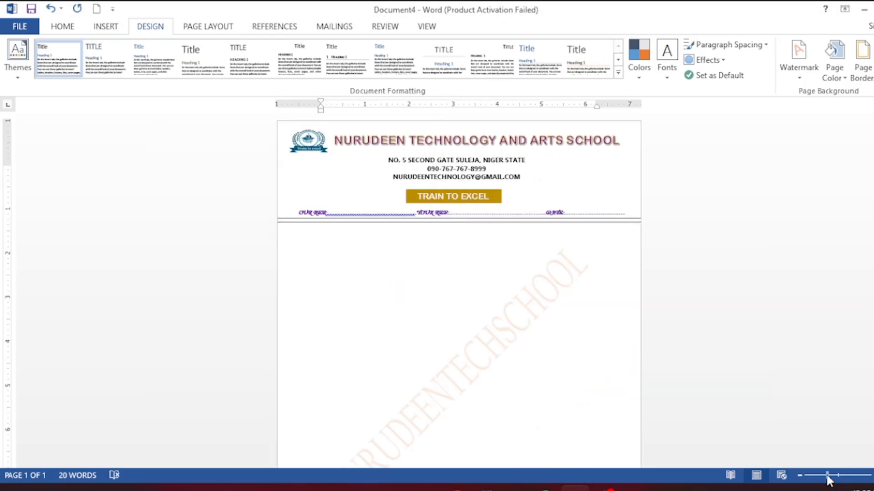
left_click(819, 476)
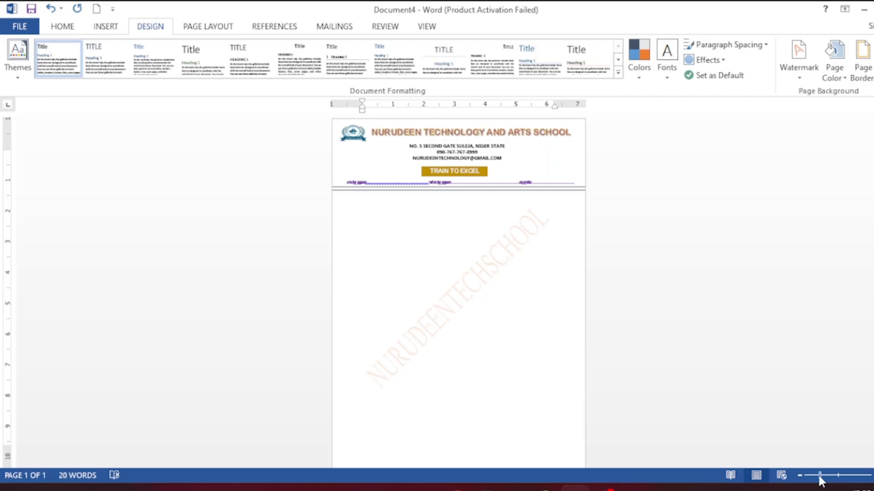
left_click(485, 171)
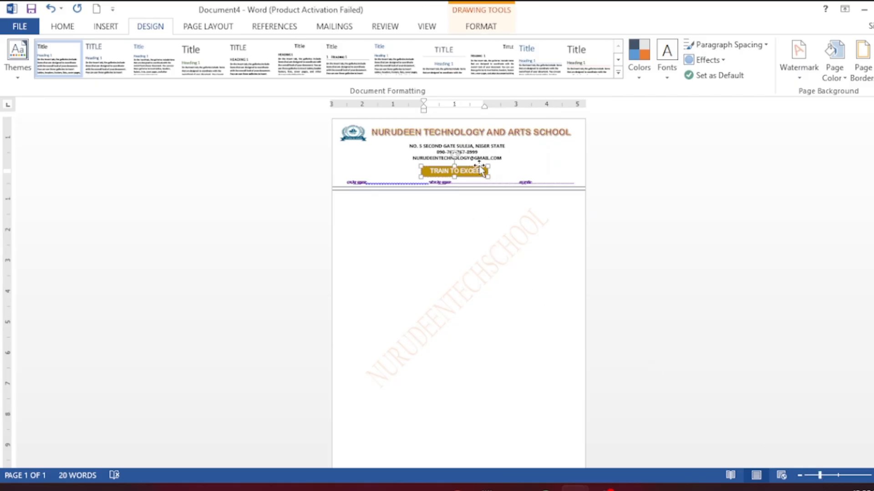
key("Right")
key("Right")
key("Right")
key("Right")
key("Right")
key("Right")
key("Right")
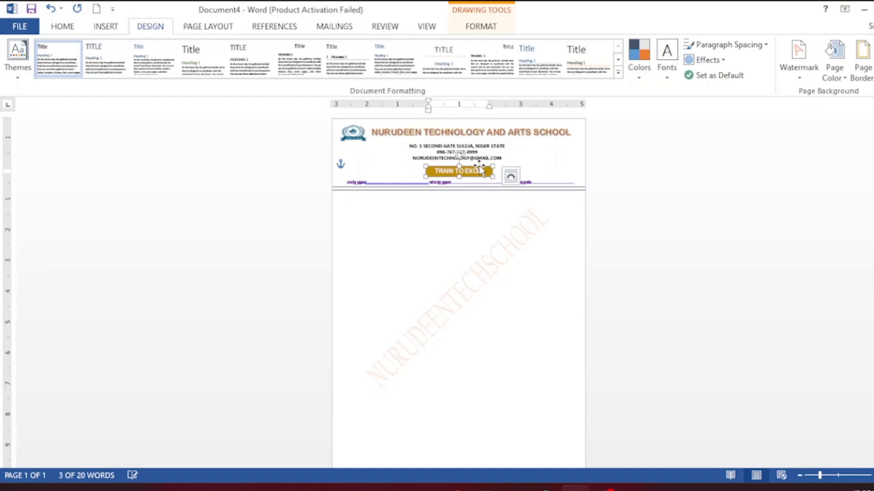
left_click(481, 146)
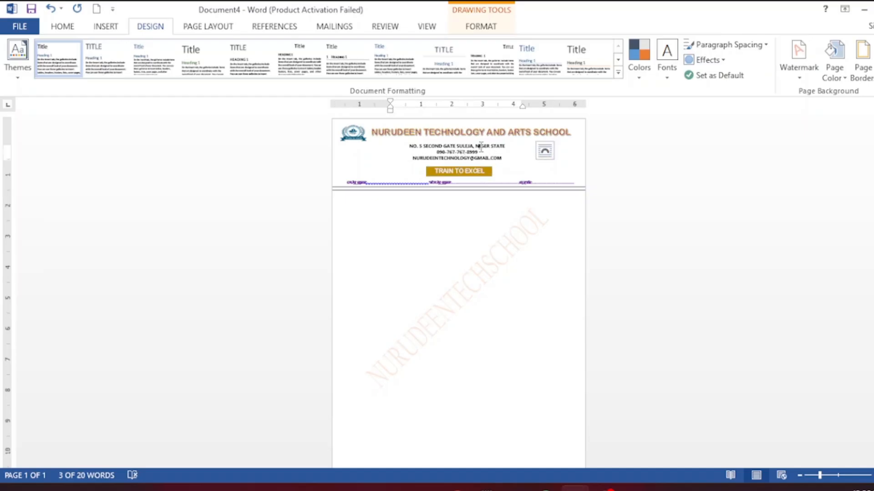
left_click(471, 173)
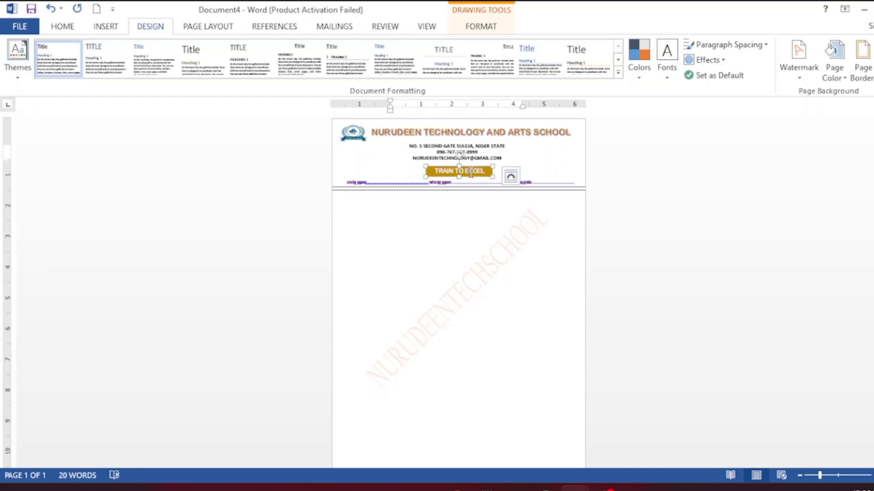
left_click(469, 167)
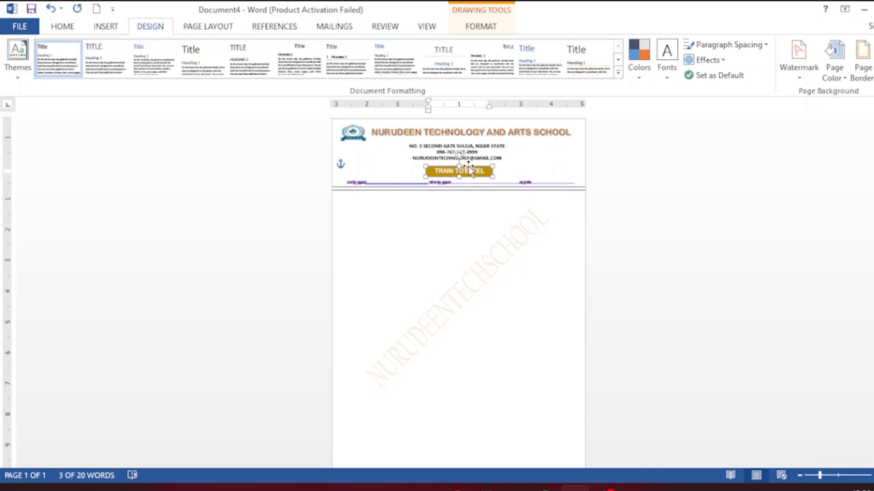
key("Up")
key("Up")
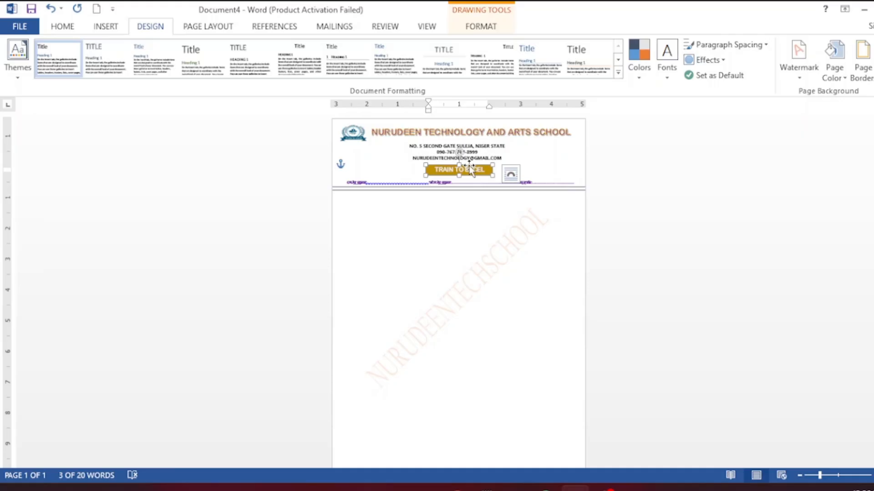
- Nudge the address box right and up, then raise the slogan box slightly more
left_click(471, 146)
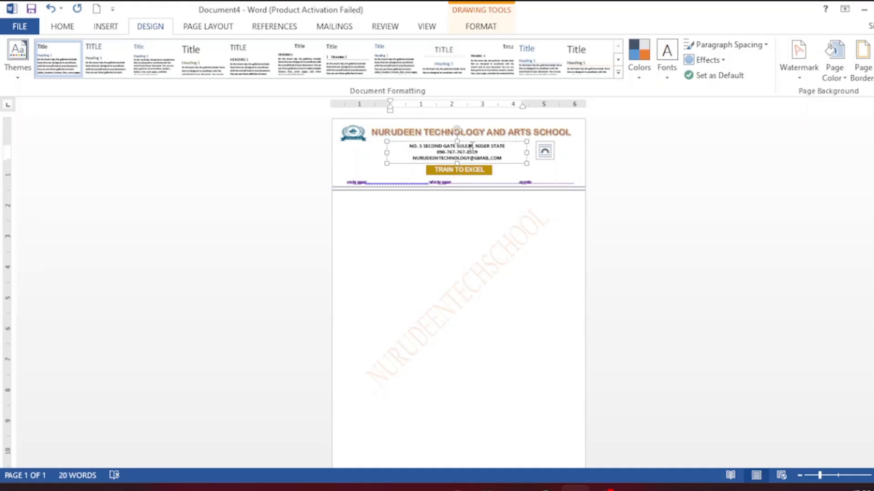
left_click(468, 142)
key("Right")
key("Right")
key("Right")
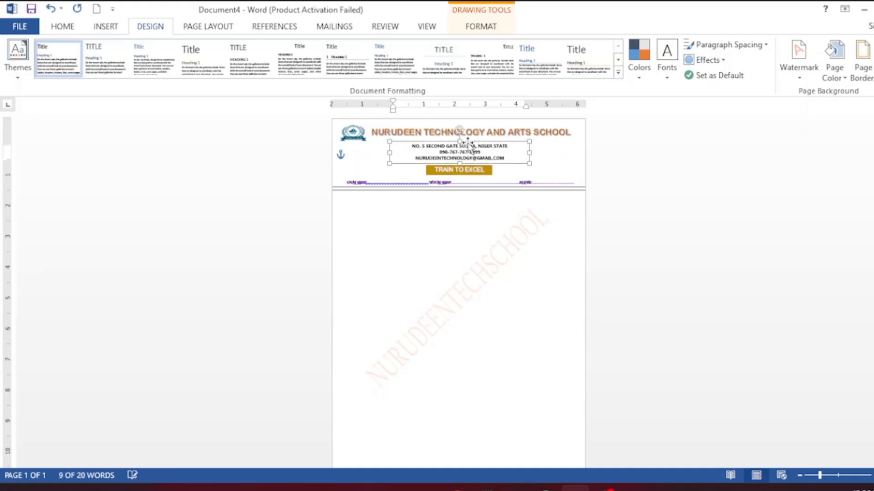
key("Up")
key("Up")
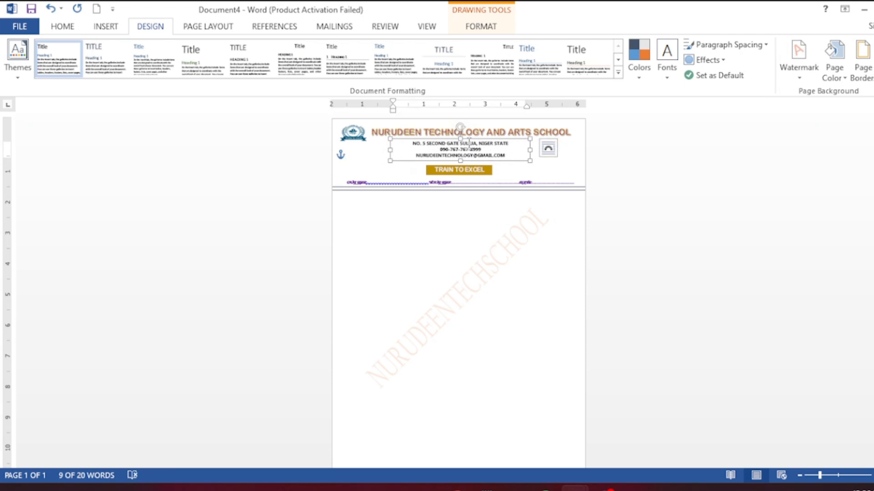
left_click(464, 160)
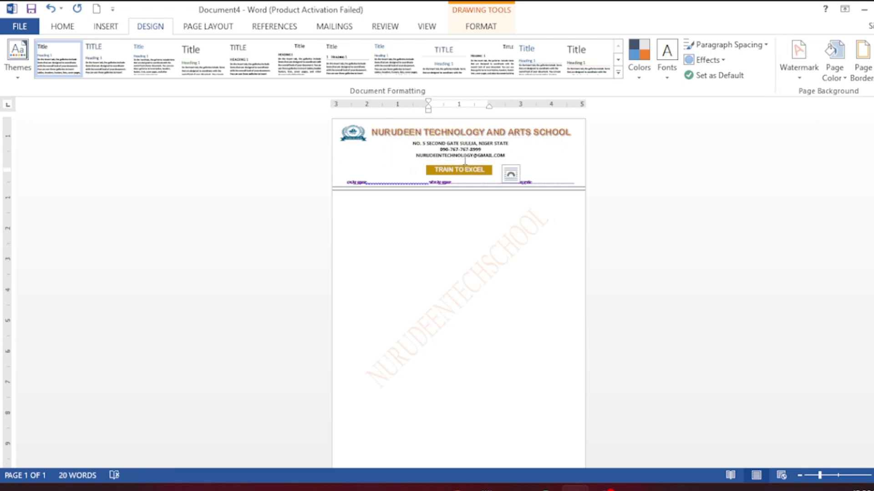
left_click(464, 164)
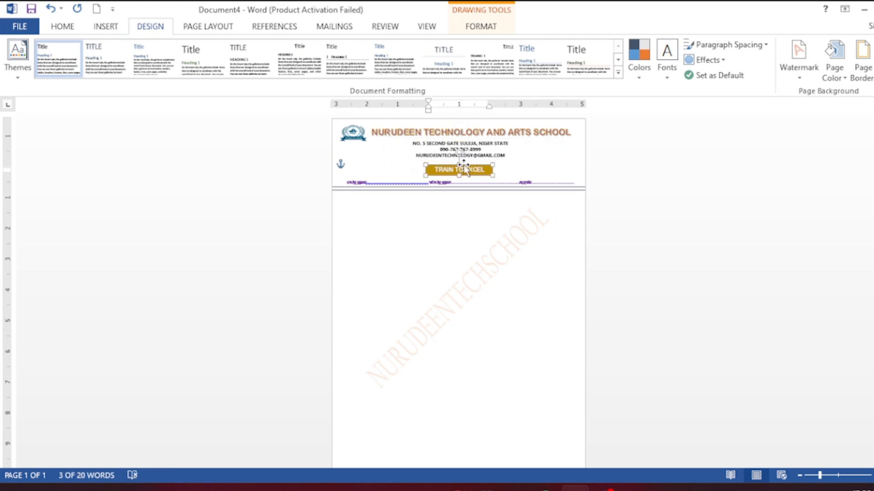
key("Up")
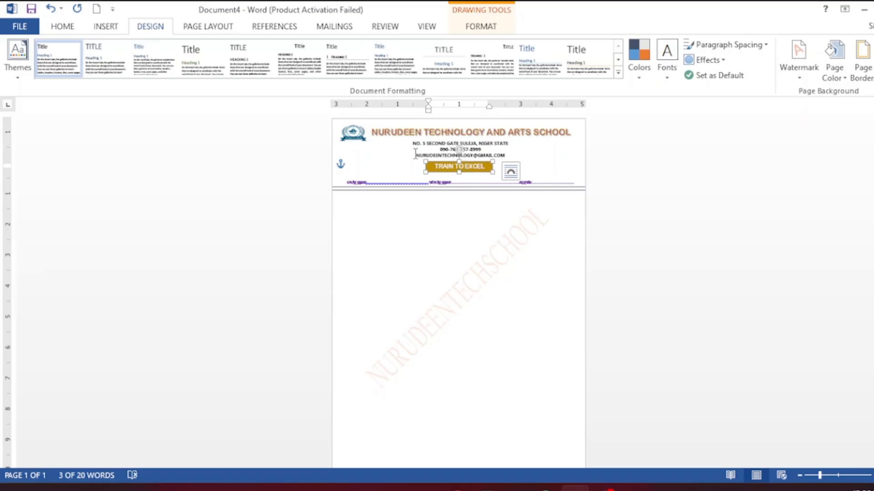
left_click(416, 155)
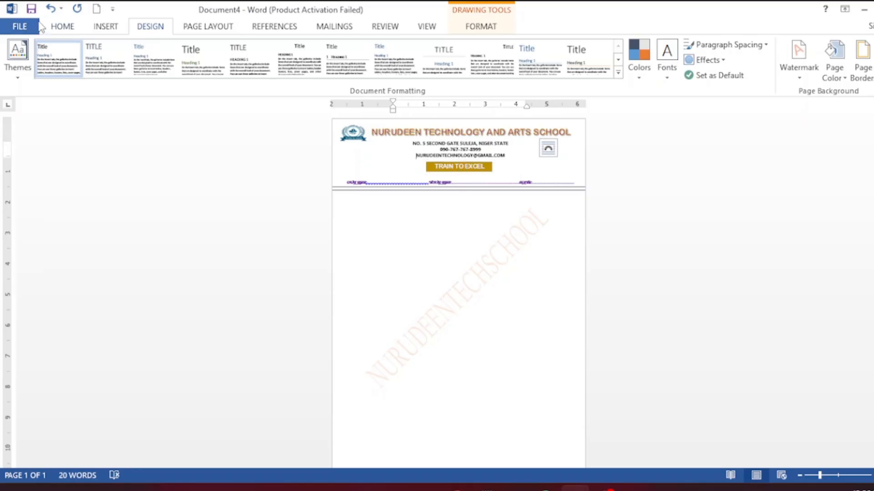
- Save the letterhead to the Desktop as a Word document named LETTER
left_click(22, 23)
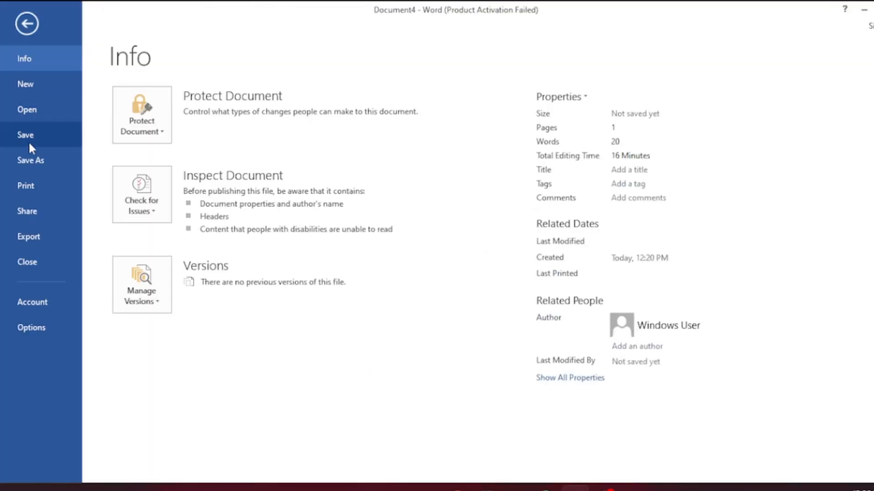
left_click(31, 161)
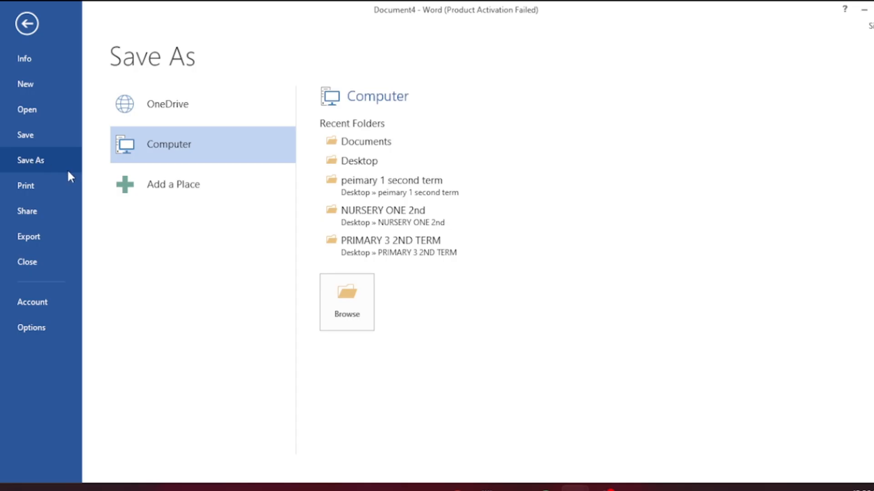
left_click(371, 161)
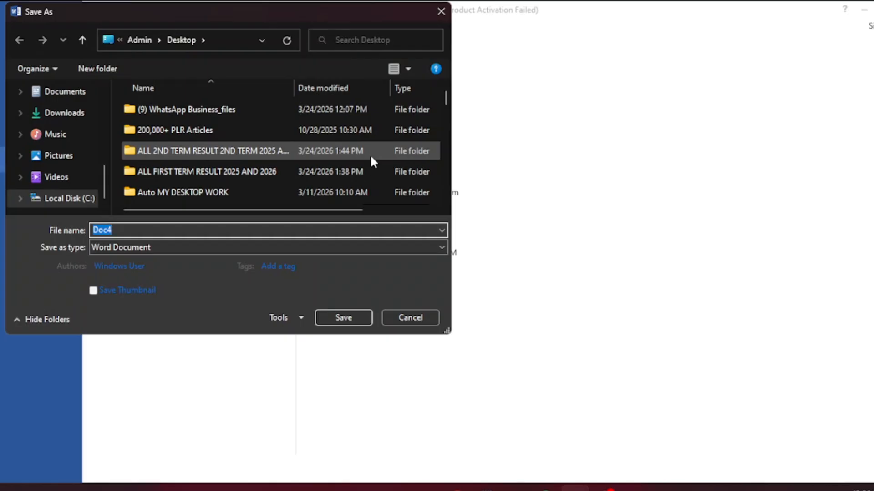
type("LETTER")
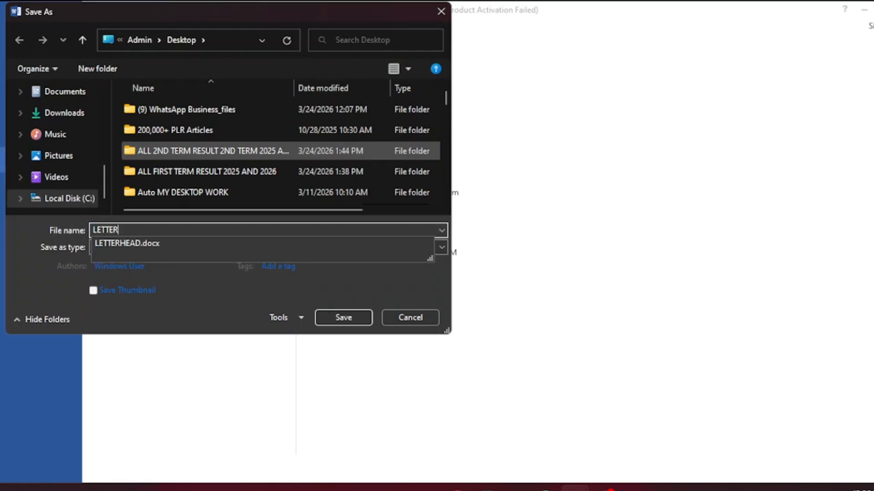
left_click(351, 321)
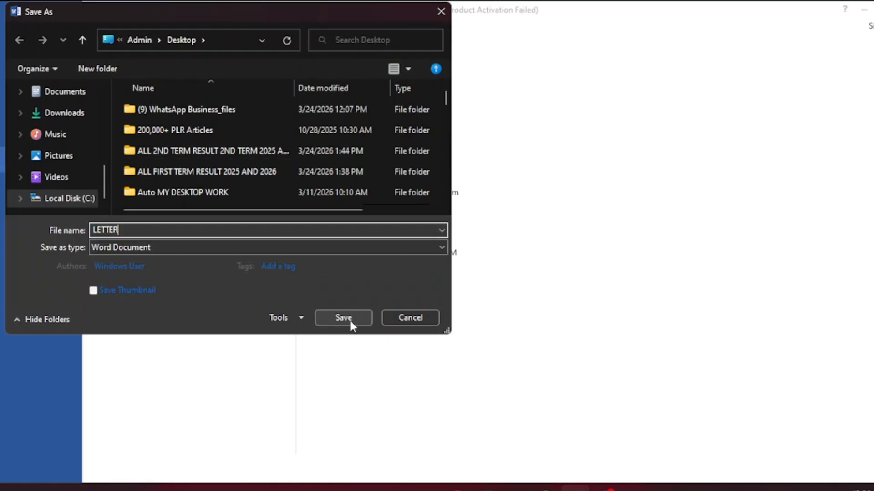